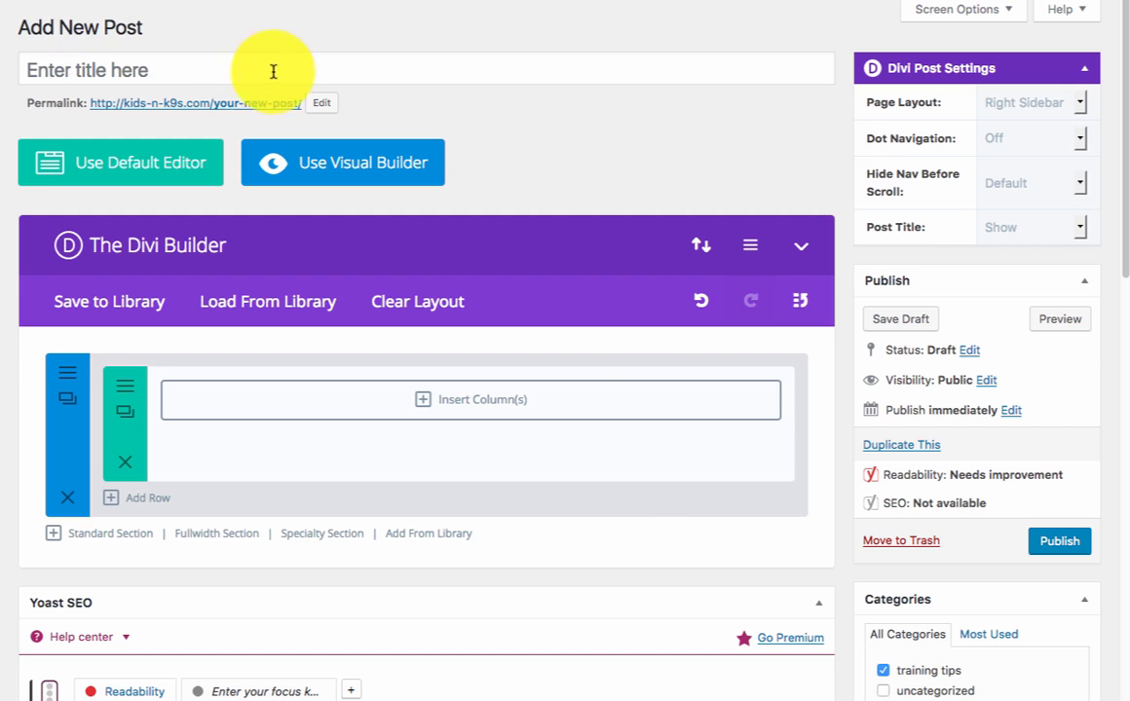
# Title the post "Your New Post".
pyautogui.click(26, 65)
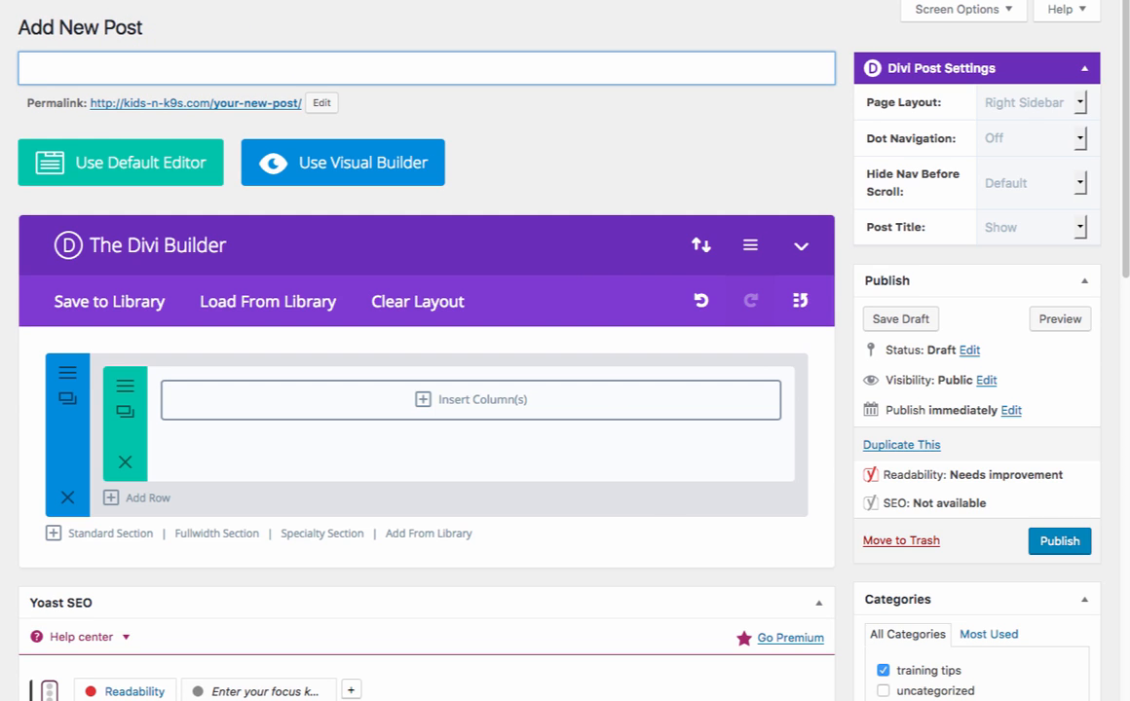
pyautogui.write('Your New Post')
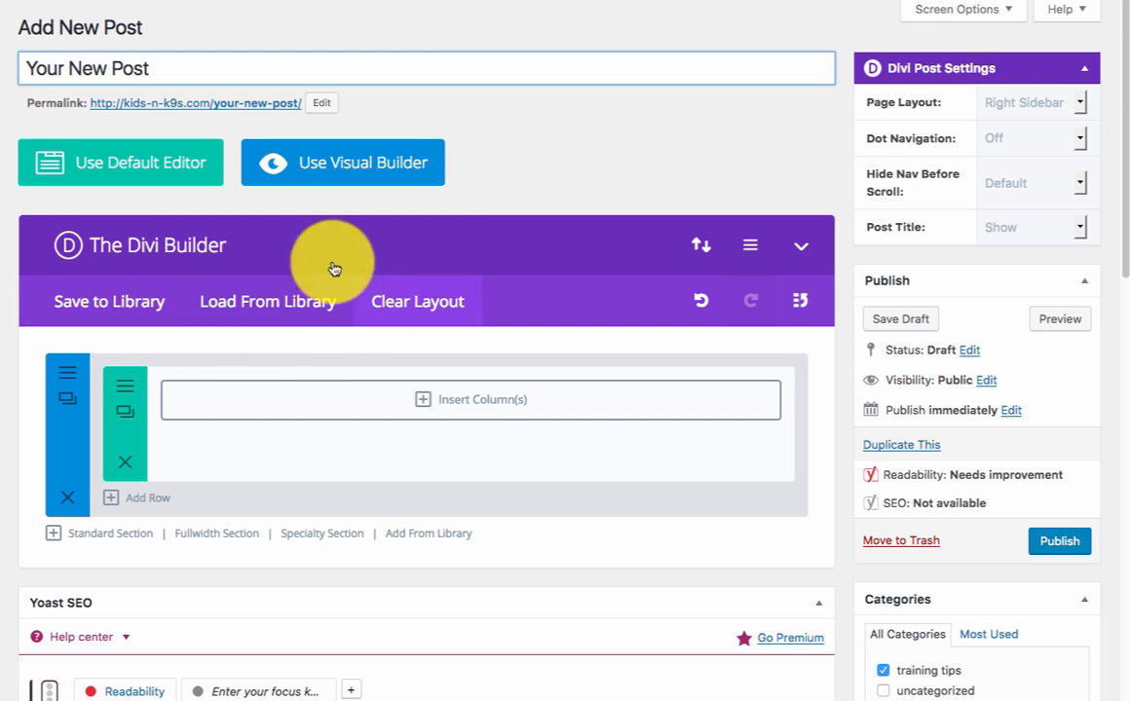
# Load the saved "Single Blog Post" layout from the library into the post, replacing the existing content.
pyautogui.click(262, 302)
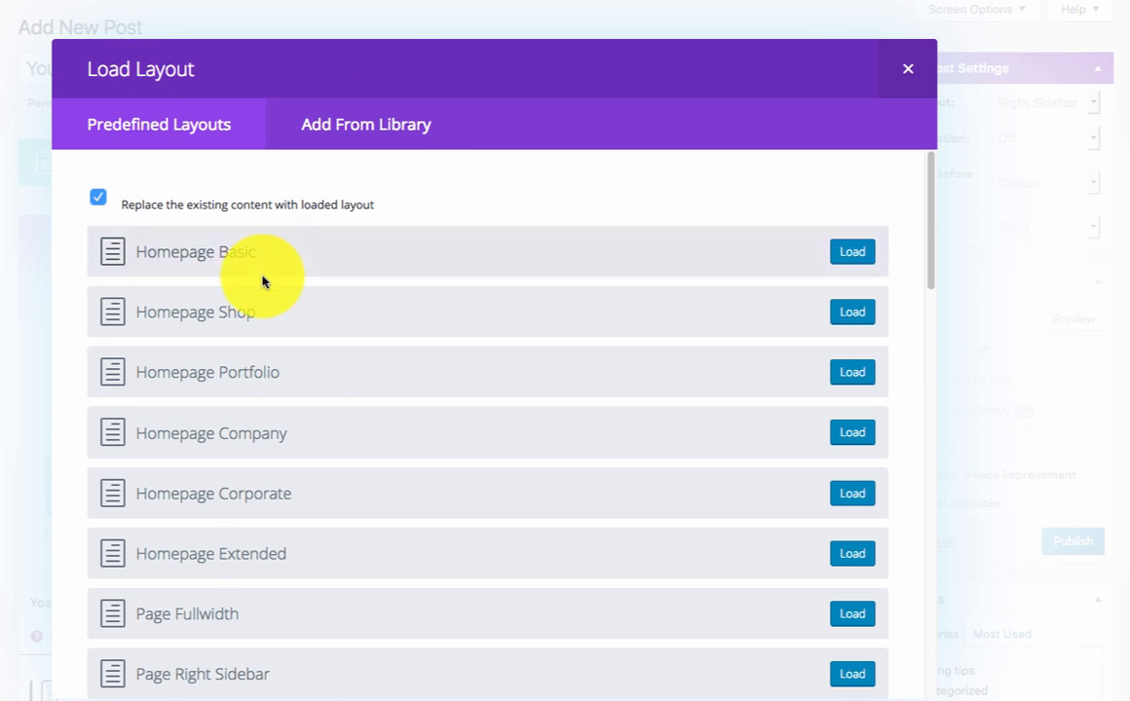
pyautogui.scroll(-1, 309, 520)
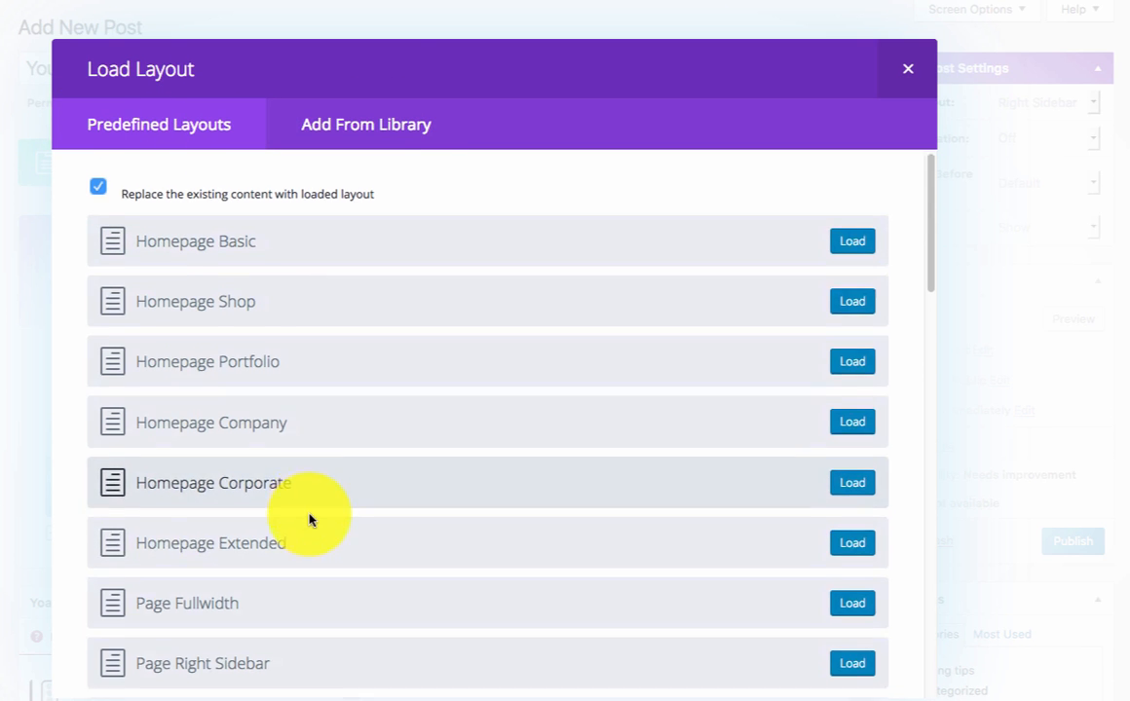
pyautogui.scroll(-15, 309, 521)
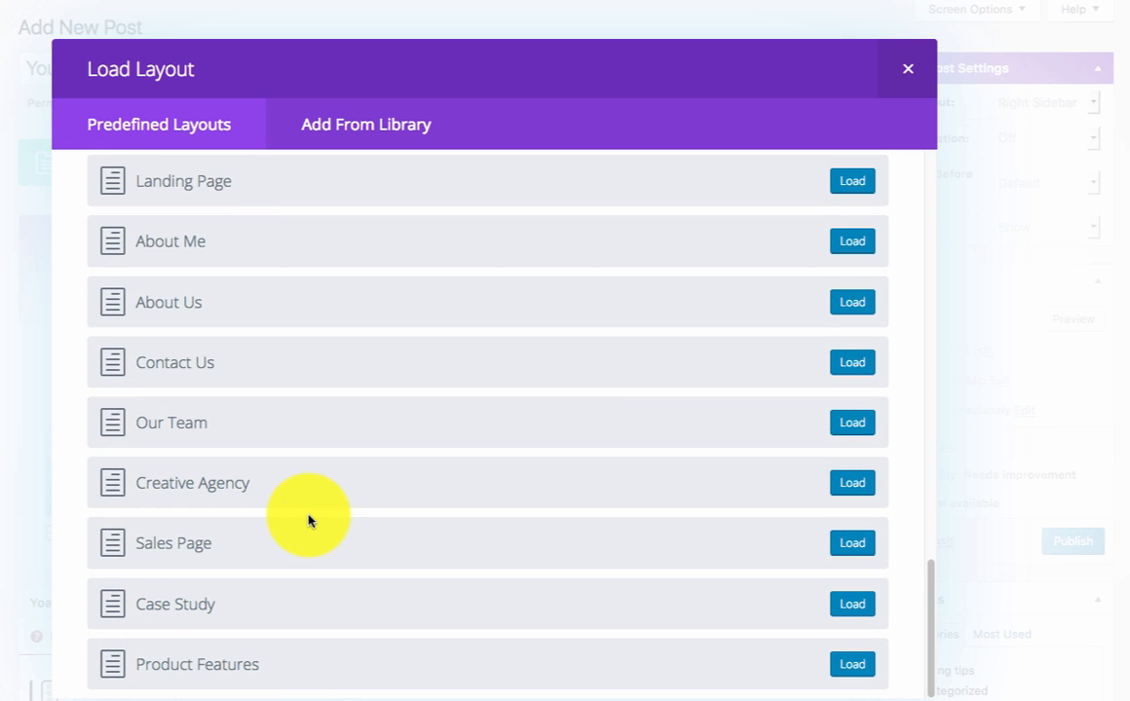
pyautogui.scroll(15, 309, 520)
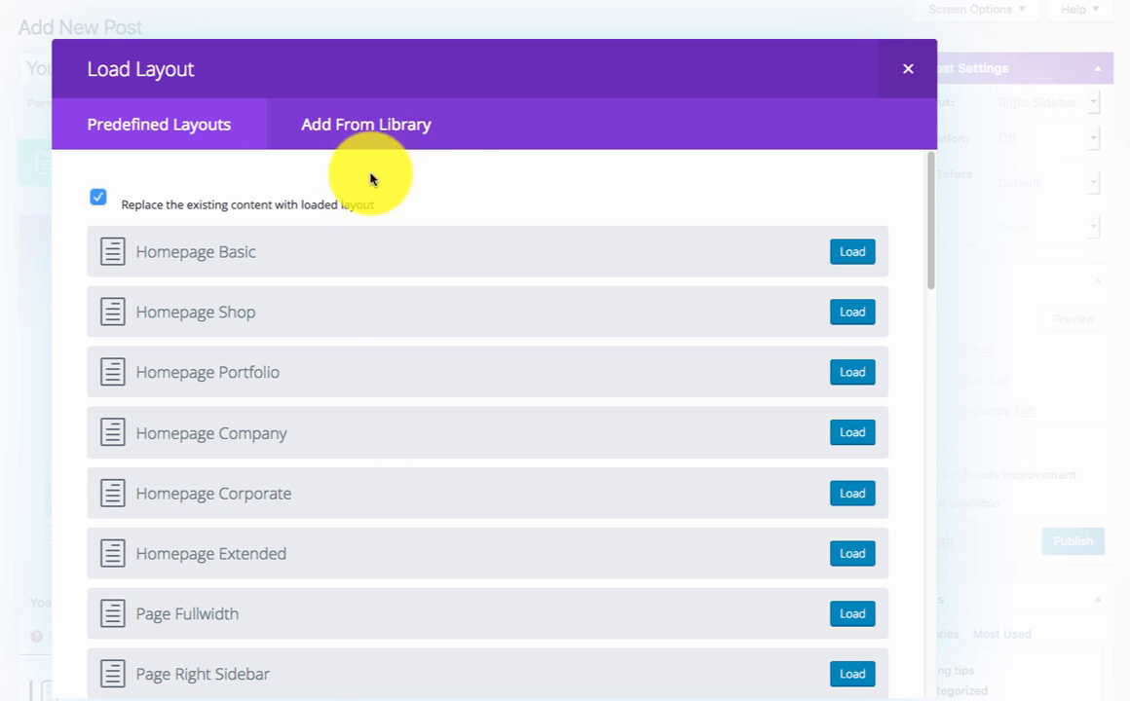
pyautogui.click(377, 124)
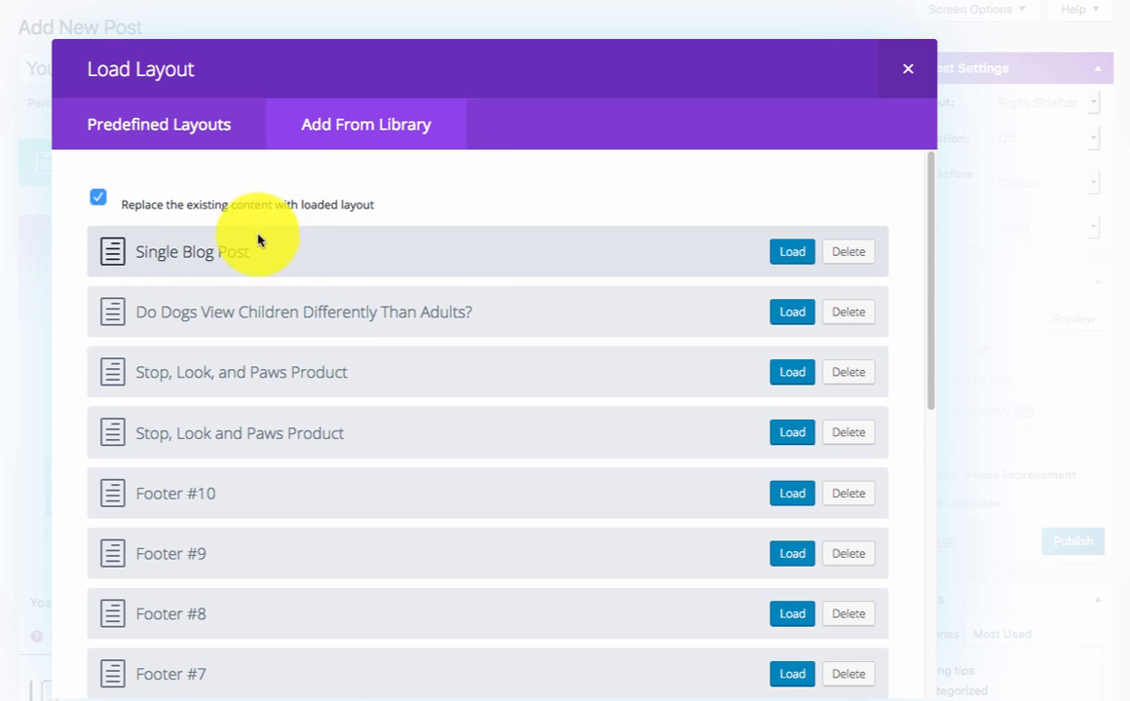
pyautogui.click(792, 254)
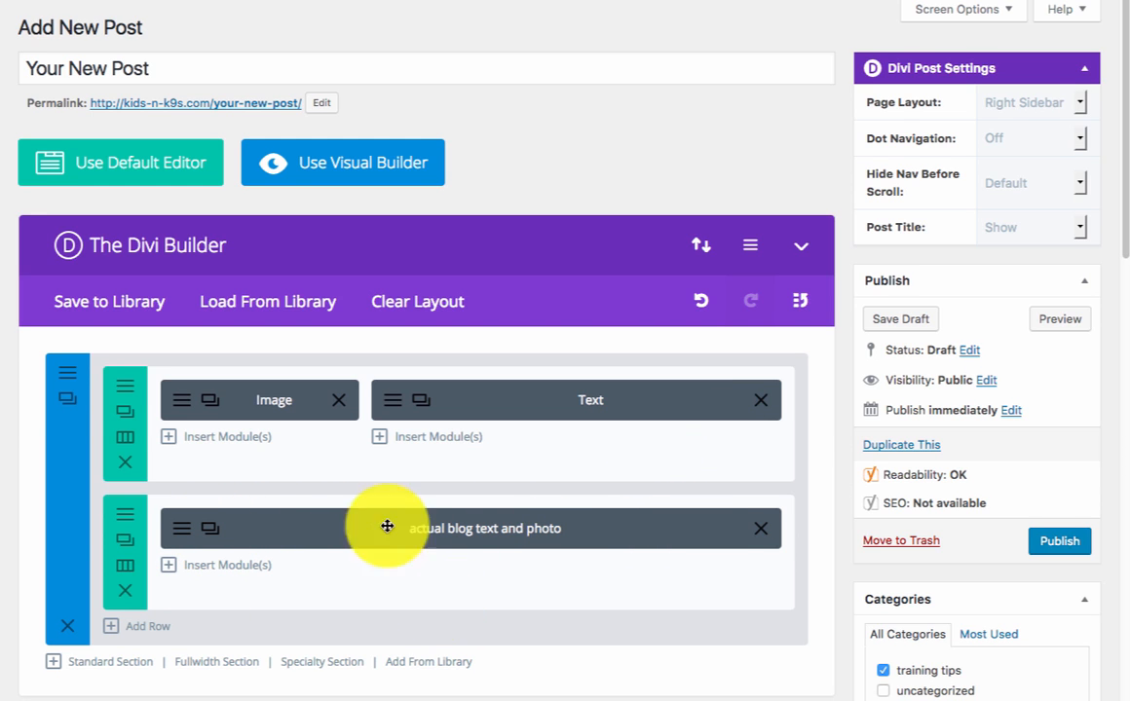
# Review the settings of the Image and Text modules in the layout's first row, closing each without changes.
pyautogui.click(182, 403)
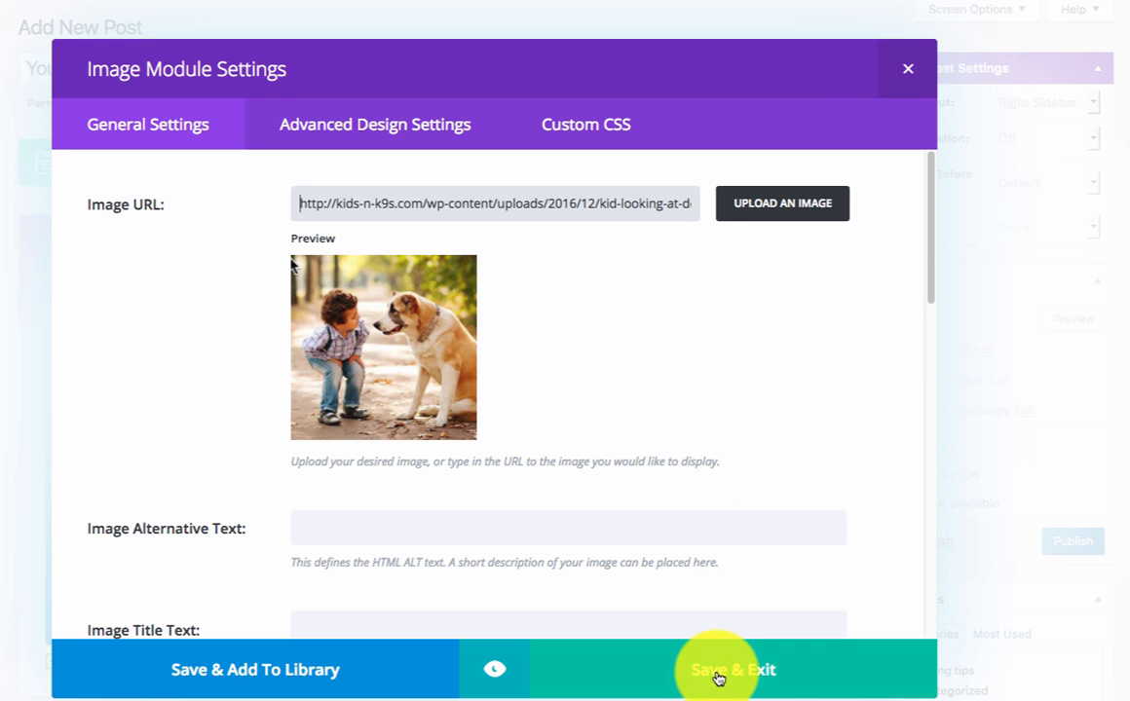
pyautogui.click(904, 70)
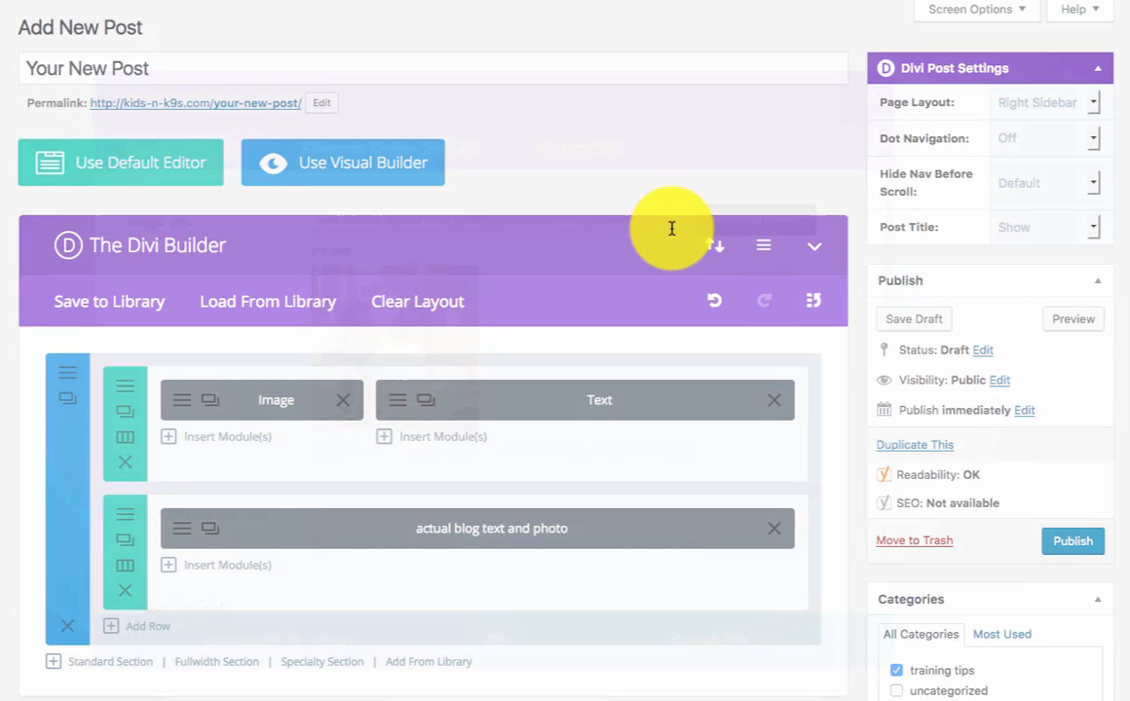
pyautogui.click(395, 402)
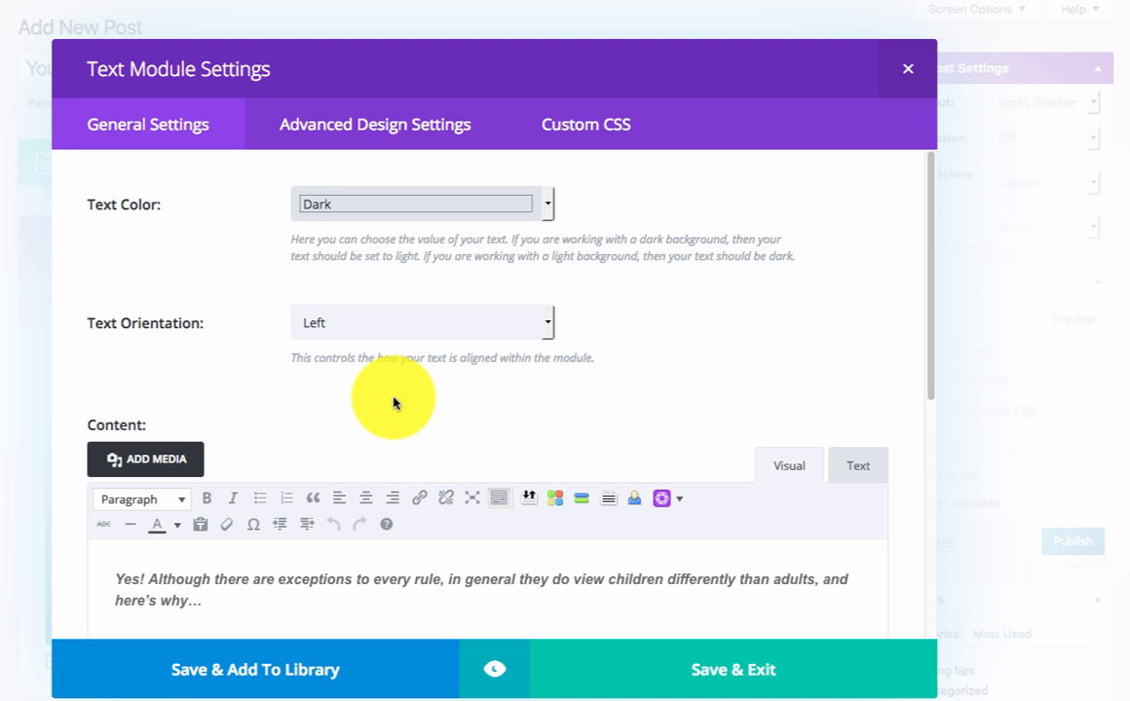
pyautogui.scroll(-3, 570, 438)
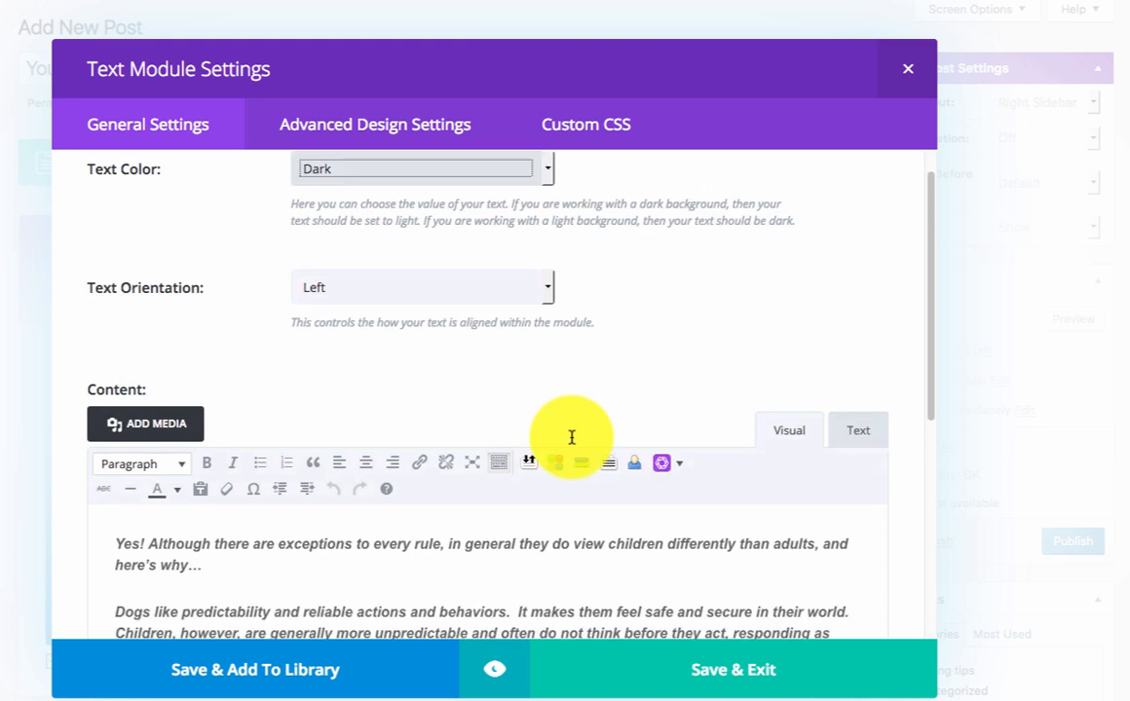
pyautogui.scroll(2, 572, 442)
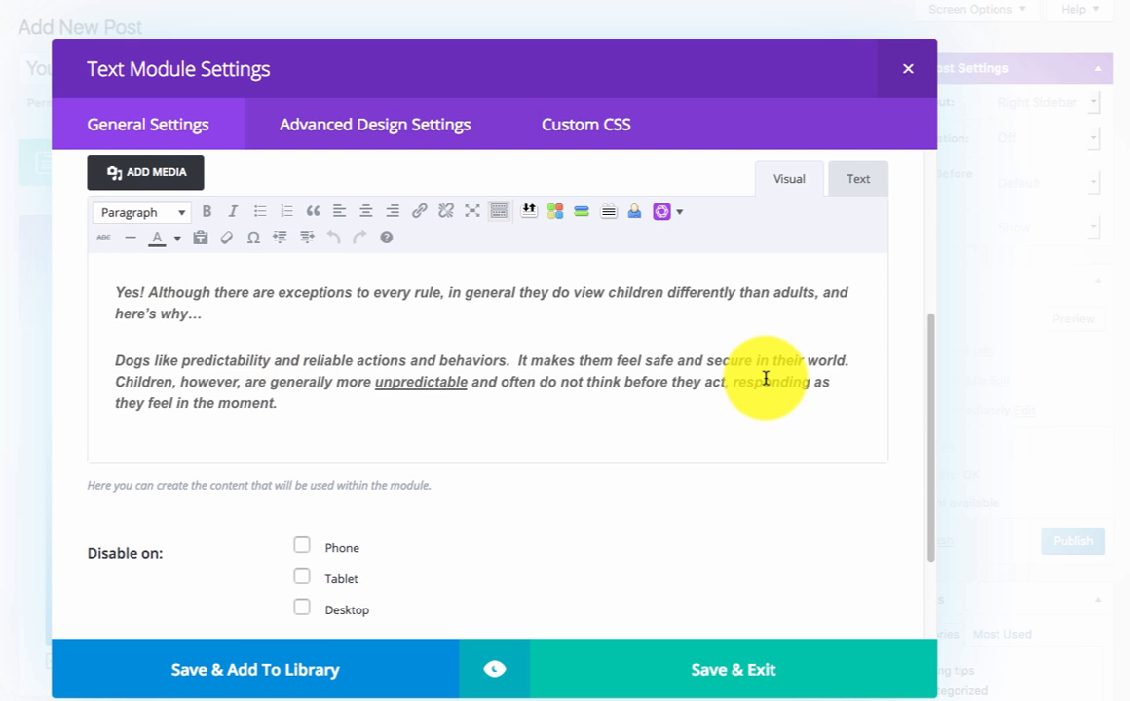
pyautogui.scroll(2, 755, 380)
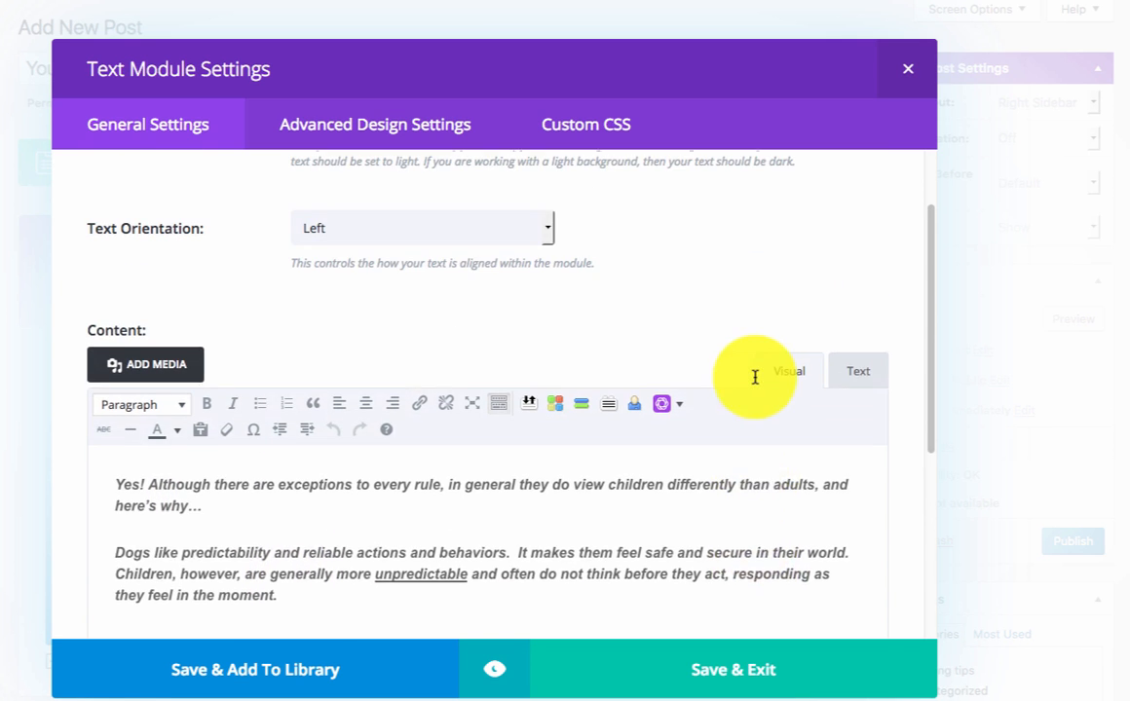
pyautogui.scroll(-2, 755, 380)
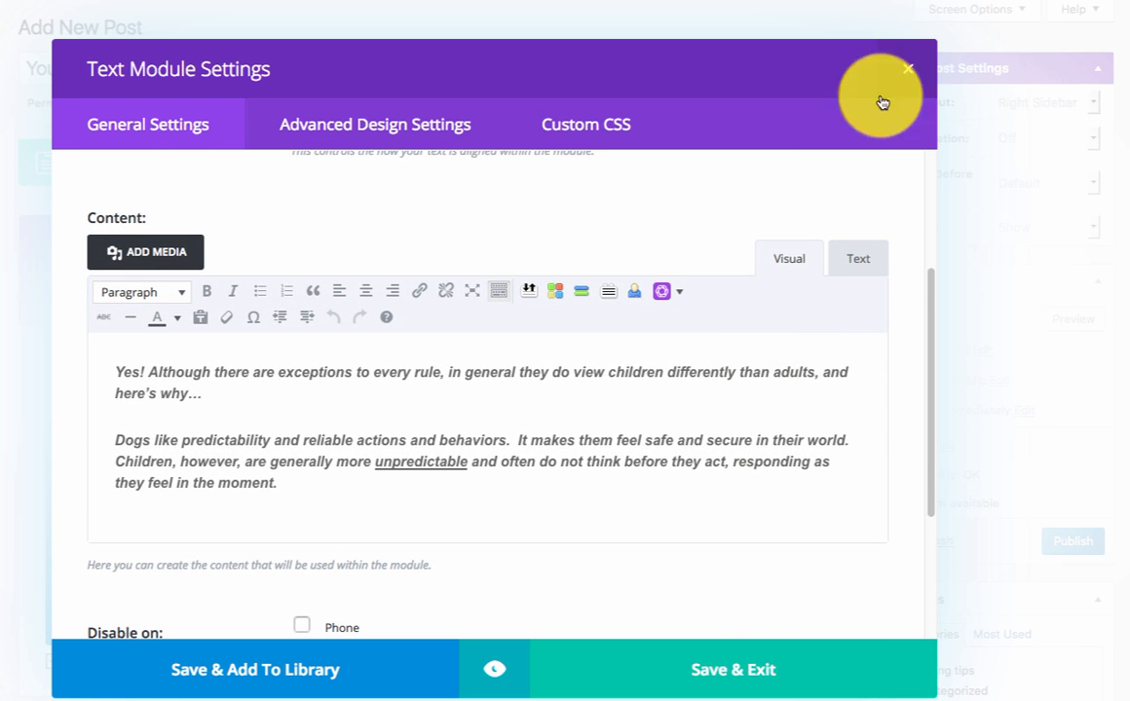
pyautogui.click(906, 71)
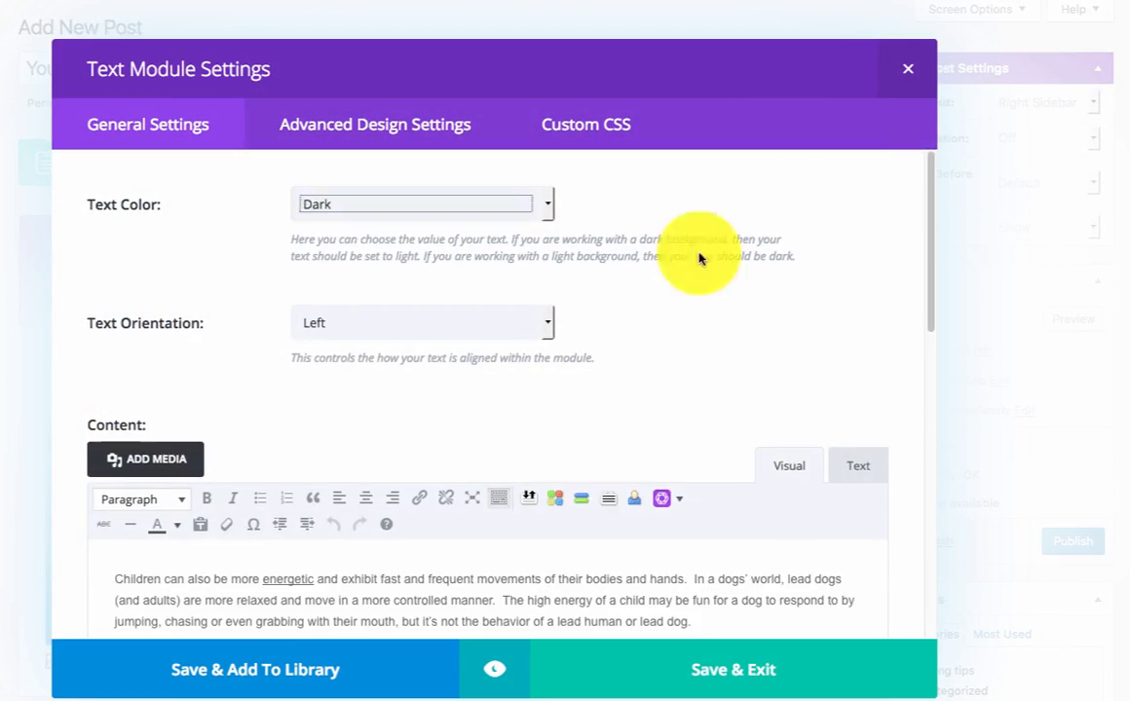
# Read through the content and settings of the "actual blog text and photo" module, then close it without changes.
pyautogui.scroll(-6, 583, 464)
pyautogui.scroll(-5, 584, 462)
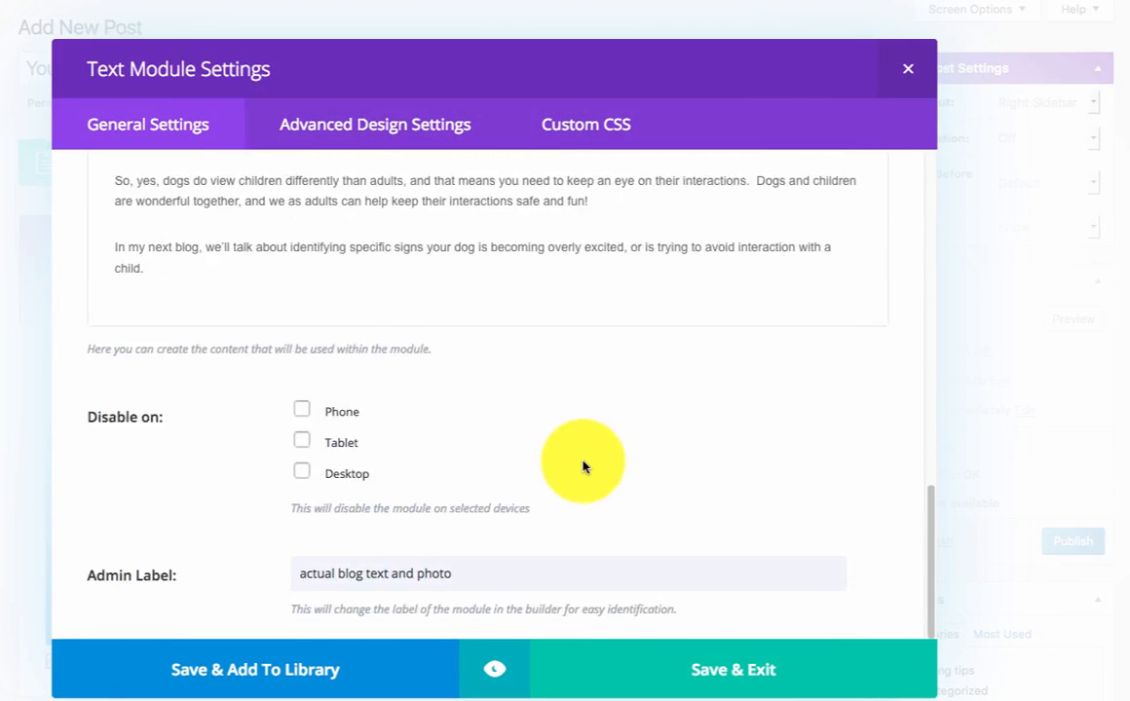
pyautogui.scroll(8, 583, 462)
pyautogui.scroll(3, 584, 461)
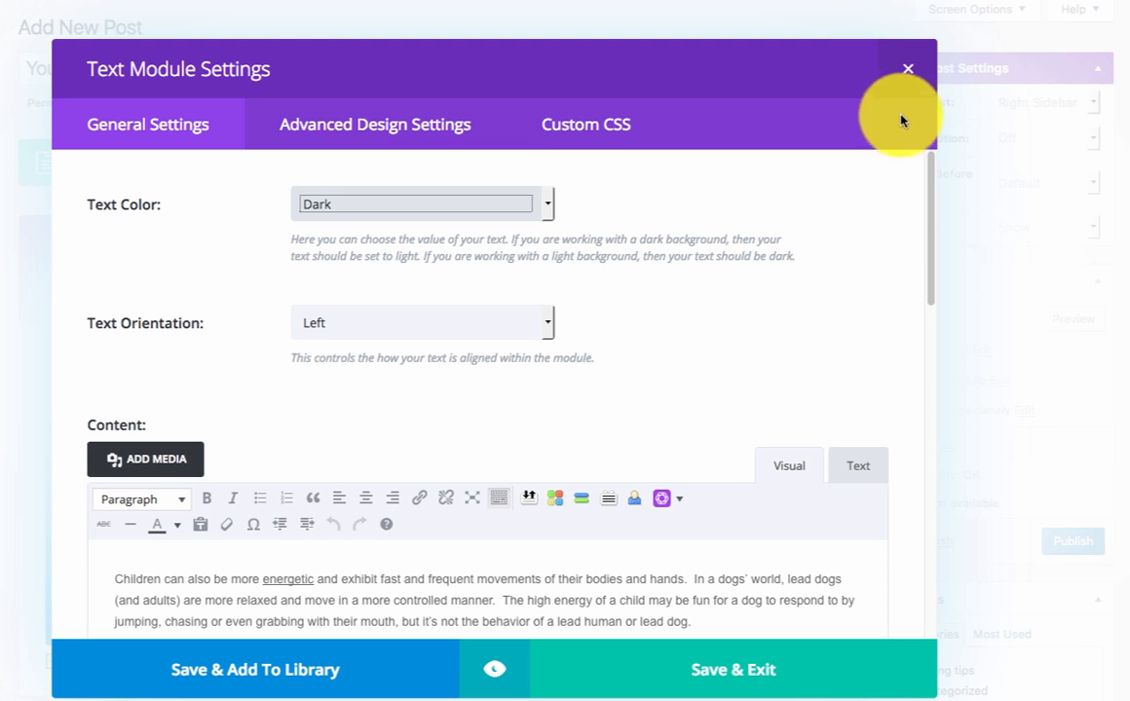
pyautogui.click(911, 70)
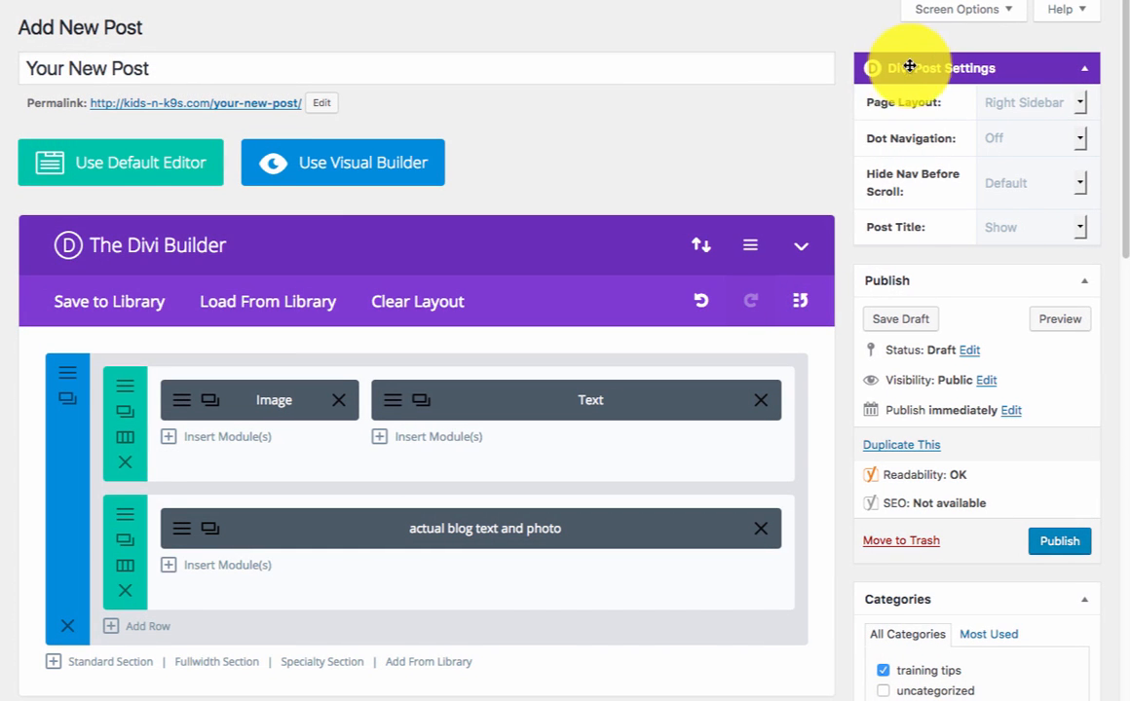
# Check the post's category assignment to training tips.
pyautogui.scroll(-2, 685, 140)
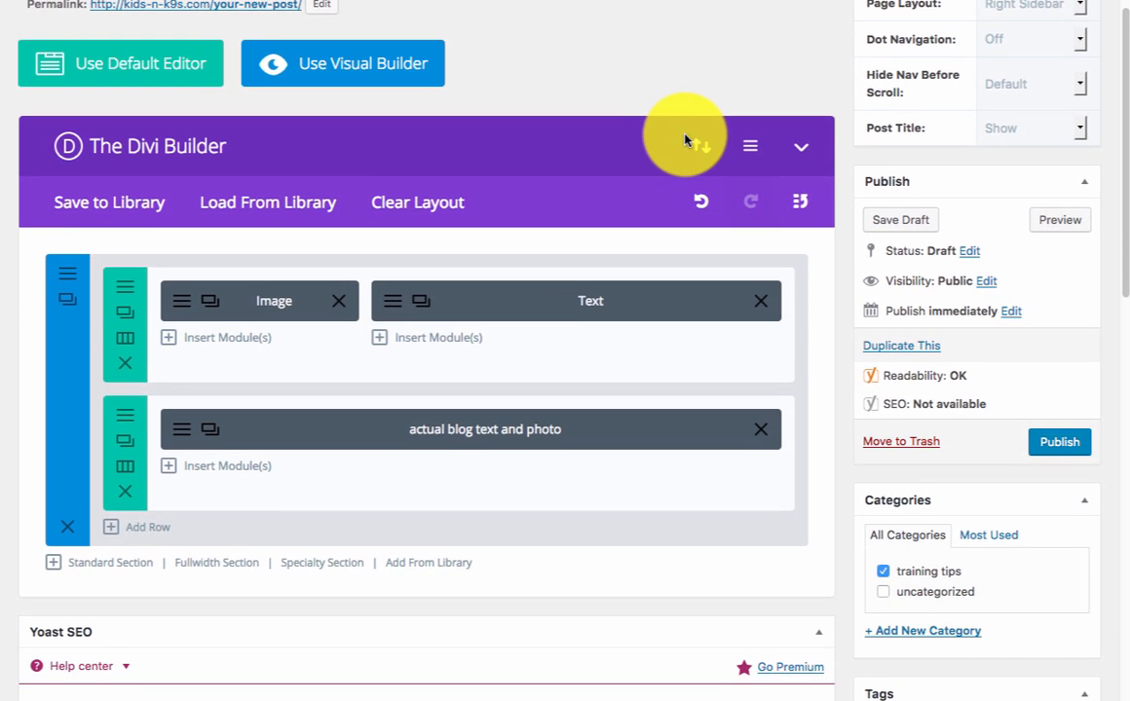
pyautogui.scroll(-4, 685, 139)
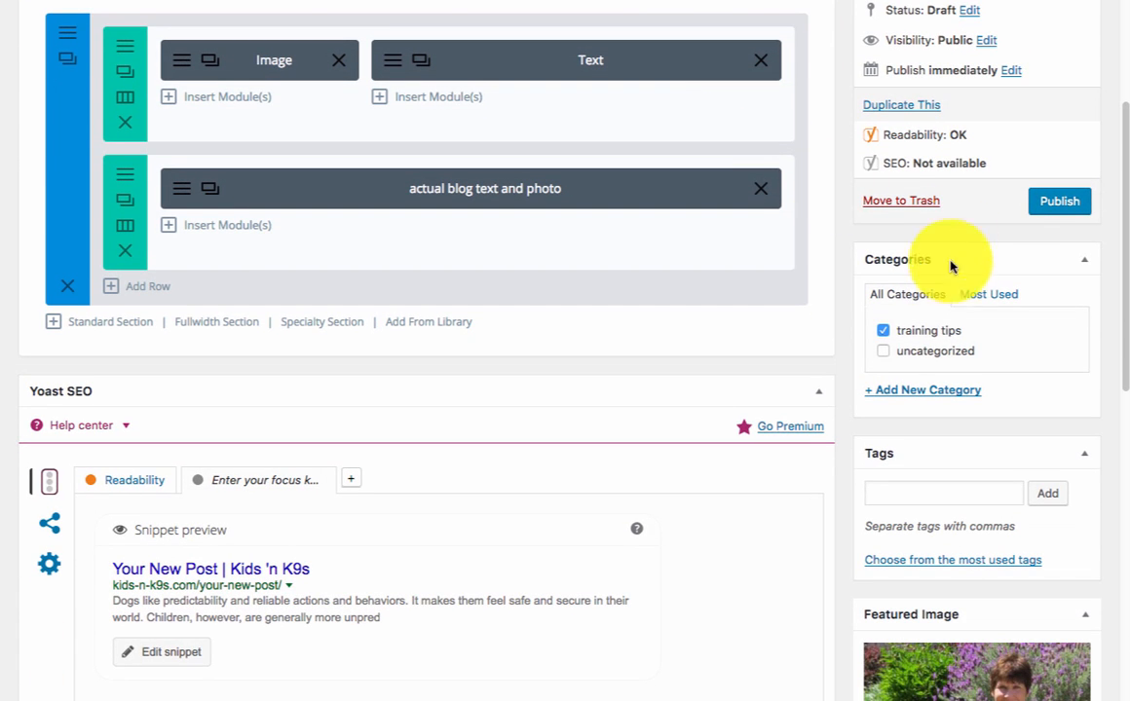
pyautogui.click(883, 331)
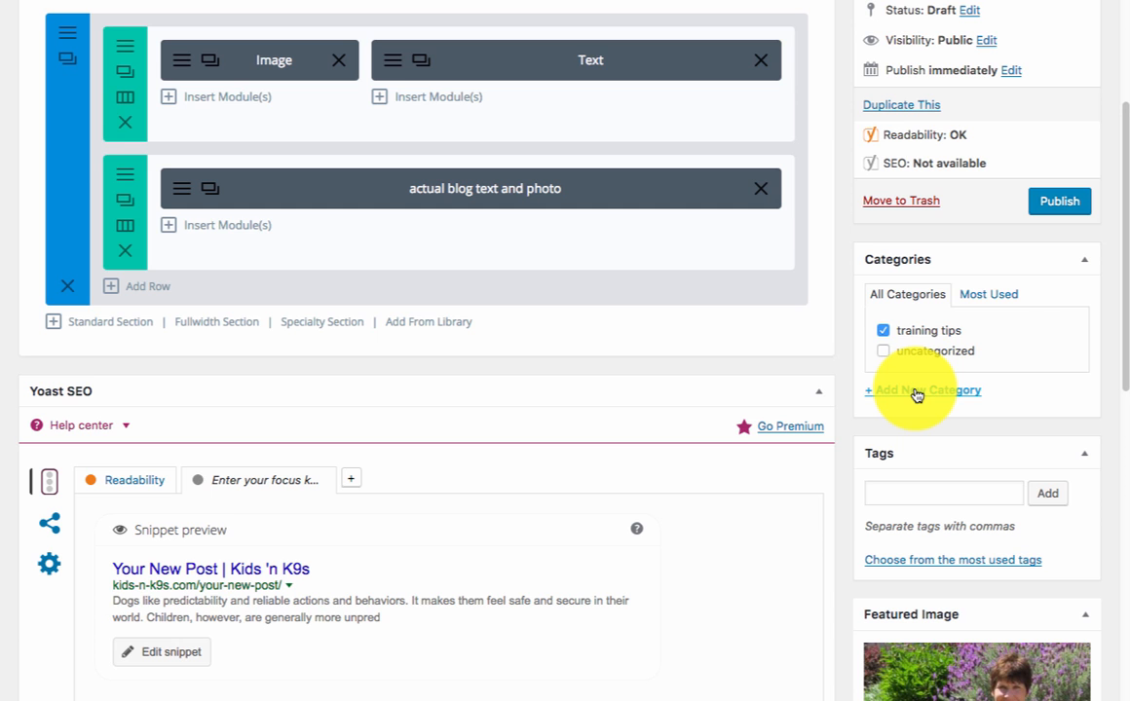
# Remove the post's featured image and set IMG_0597.jpg from the media library as the featured image.
pyautogui.scroll(-4, 981, 441)
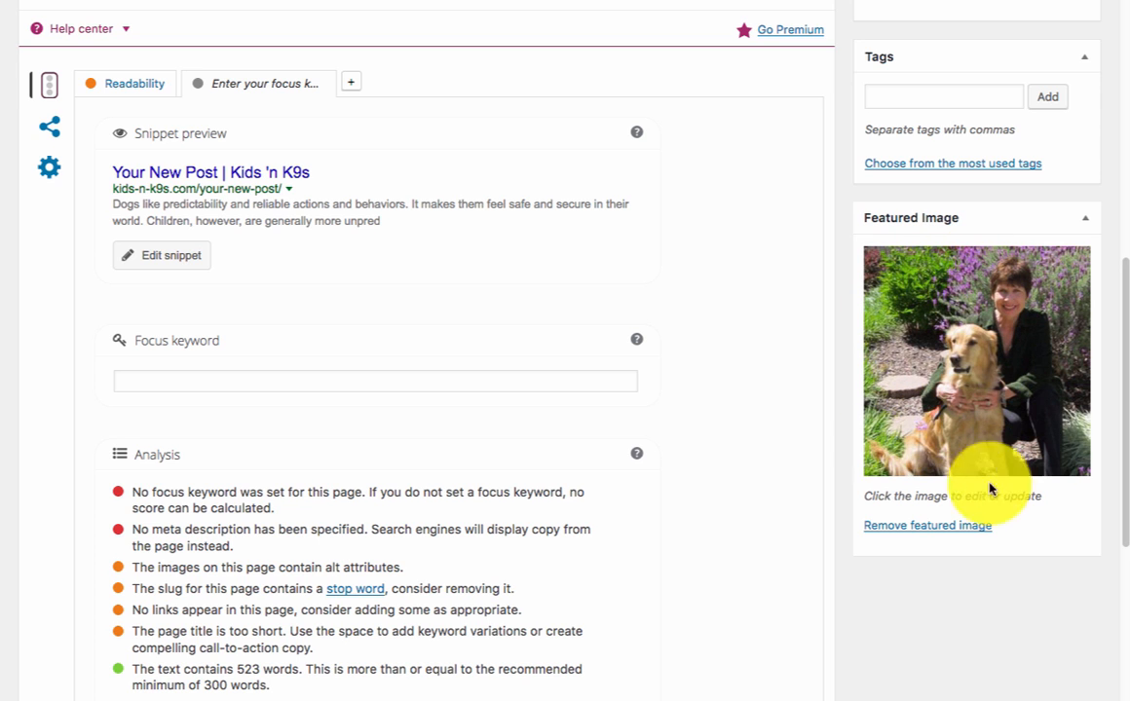
pyautogui.click(915, 530)
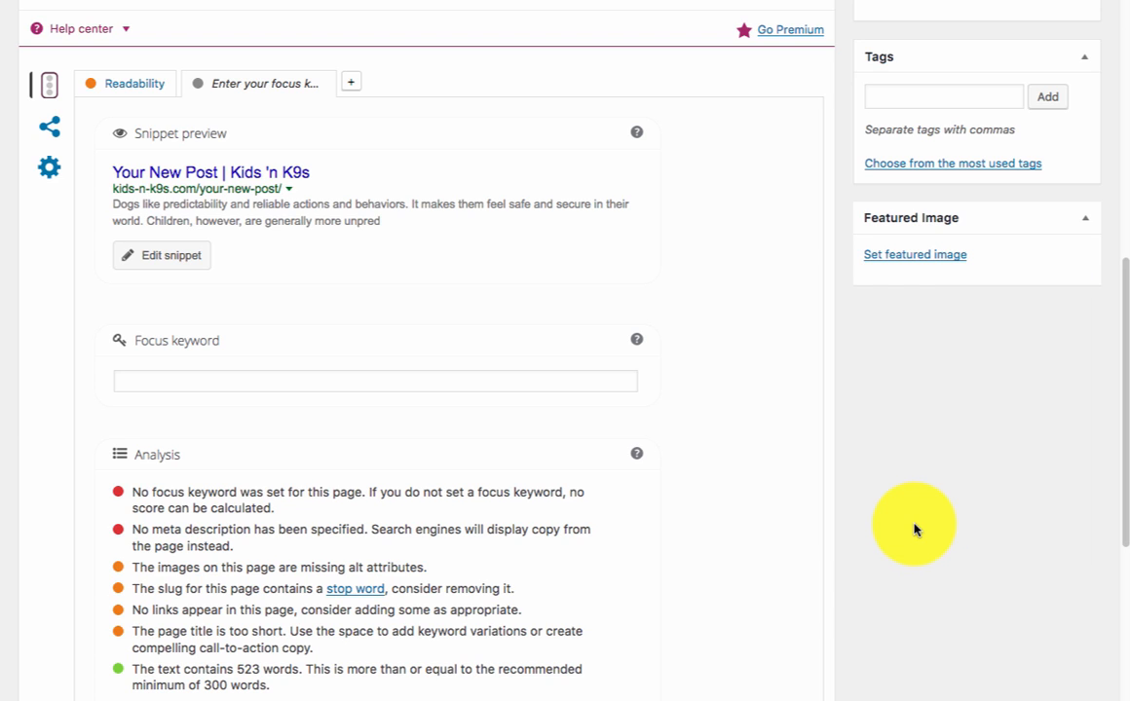
pyautogui.click(909, 258)
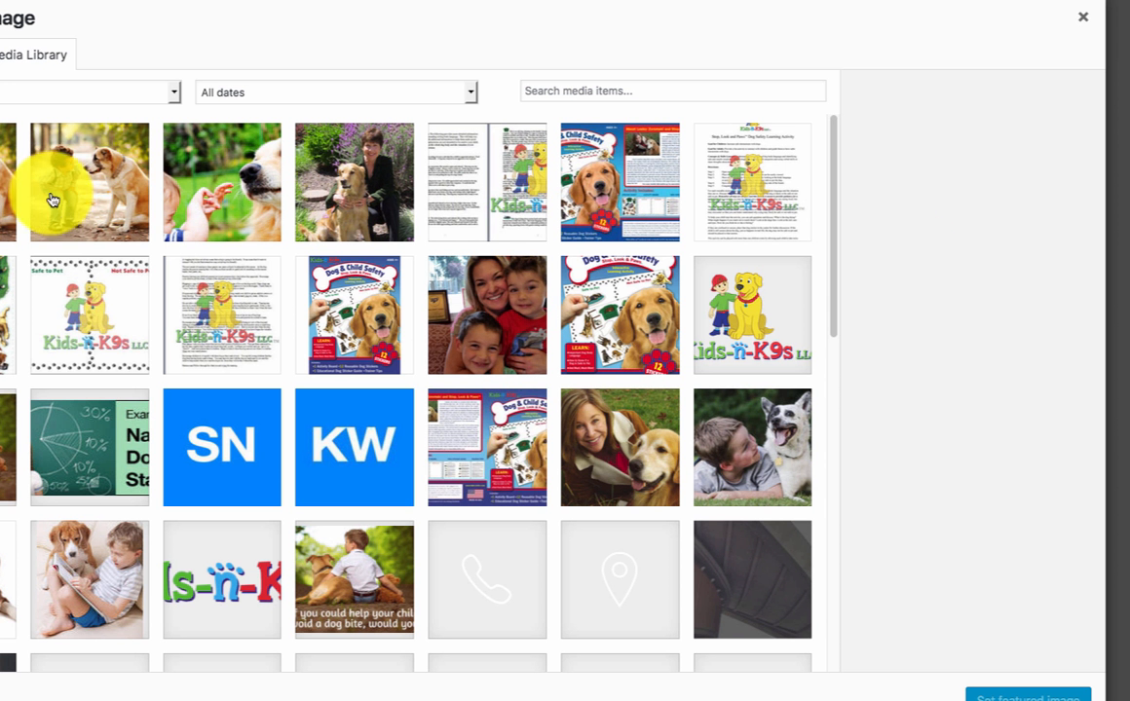
pyautogui.click(356, 189)
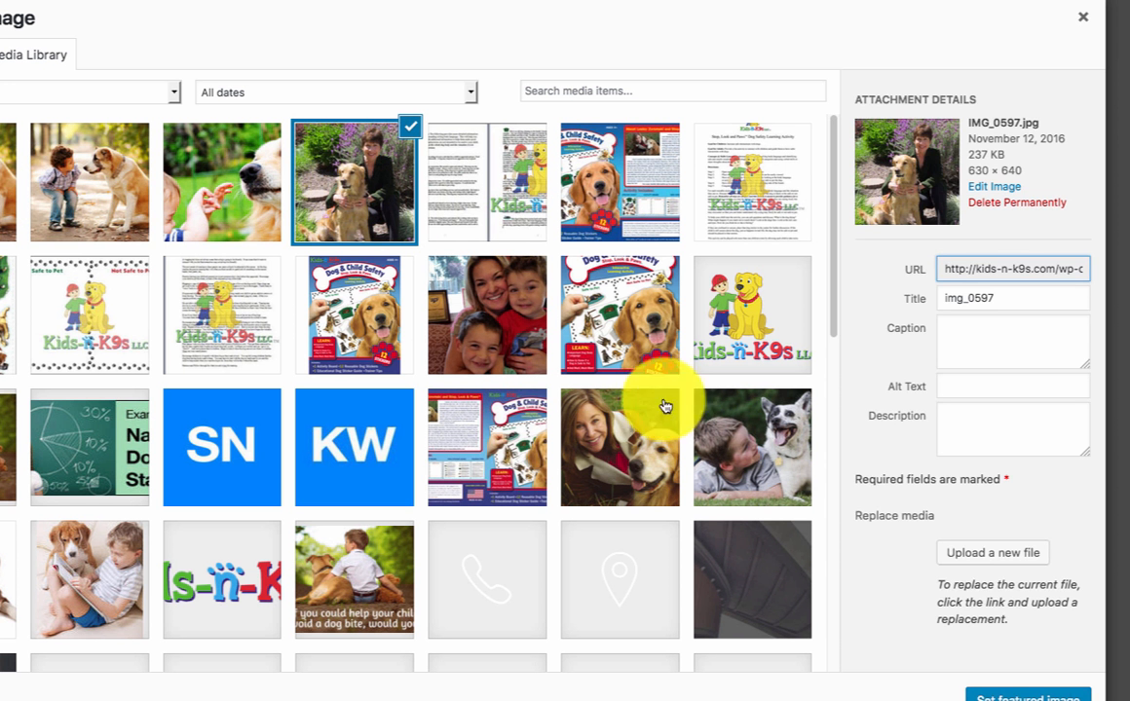
pyautogui.click(1009, 693)
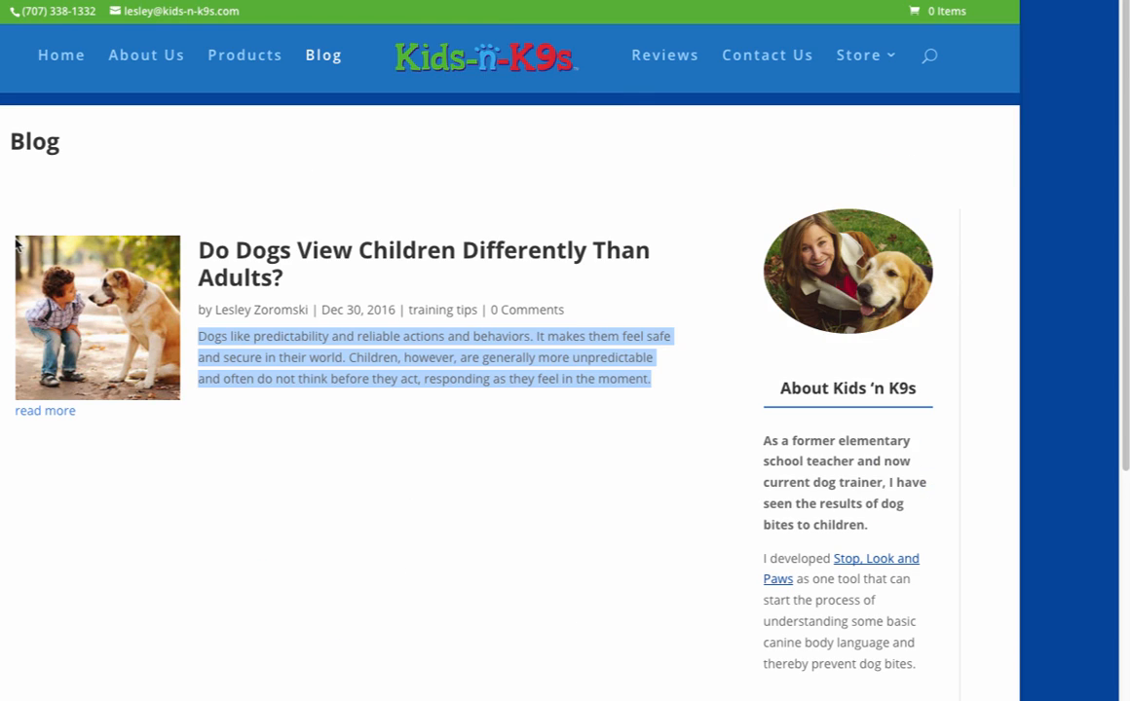
# Compare the summary in the site's blog listing with the Excerpt text of the post.
pyautogui.click(411, 513)
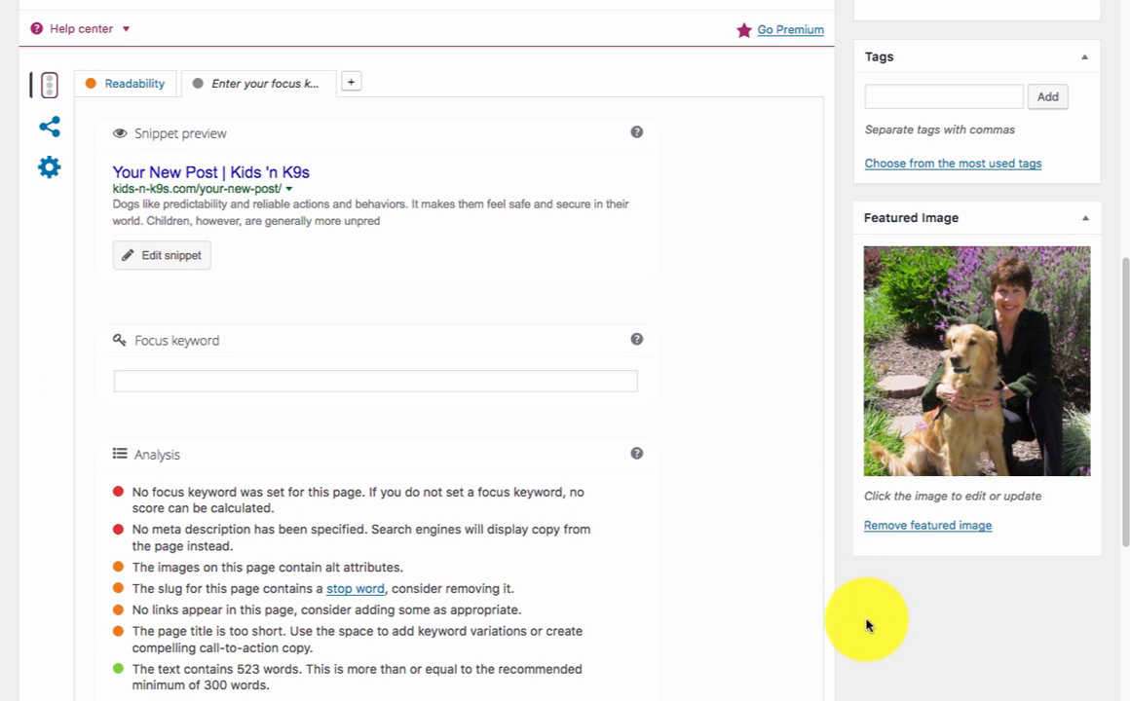
pyautogui.scroll(3, 442, 449)
pyautogui.scroll(-3, 439, 454)
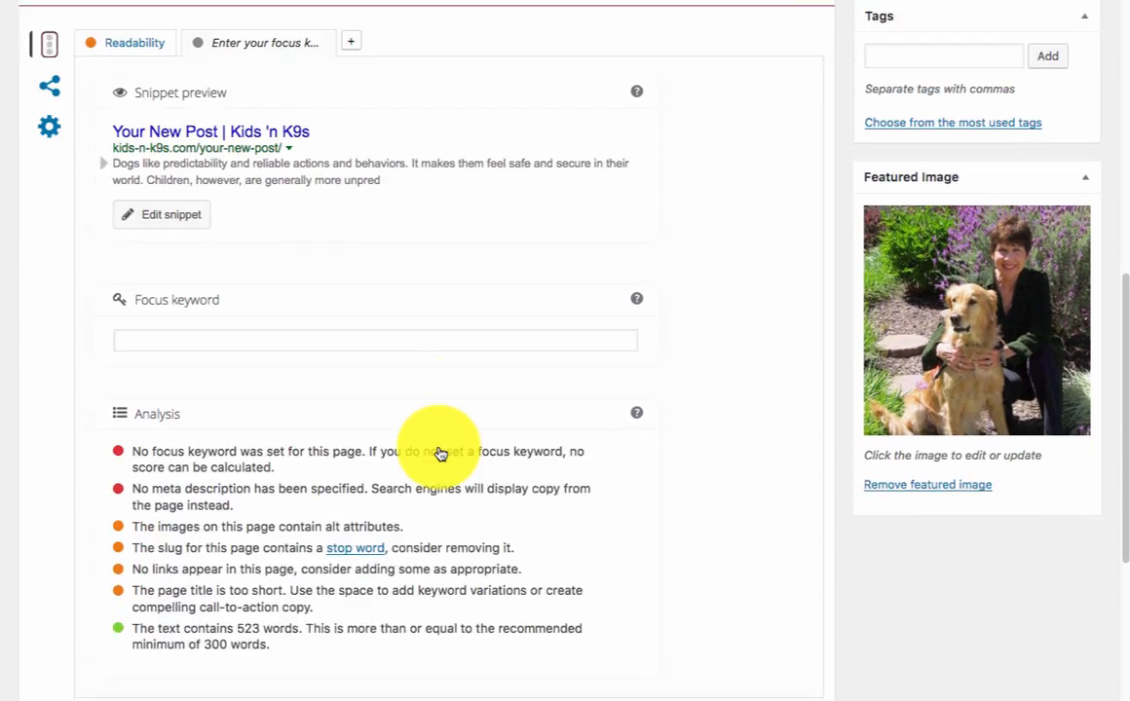
pyautogui.scroll(-5, 439, 454)
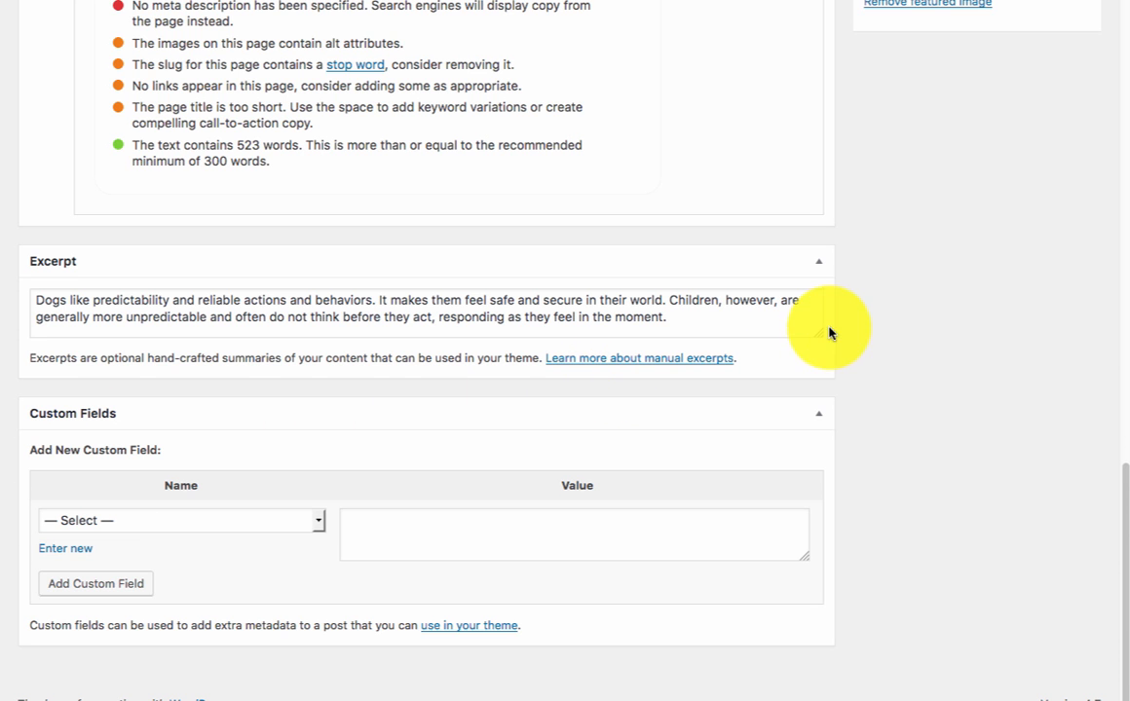
# Examine the post's Yoast SEO focus keyword field and the snippet's SEO title, slug and meta description fields.
pyautogui.scroll(10, 943, 342)
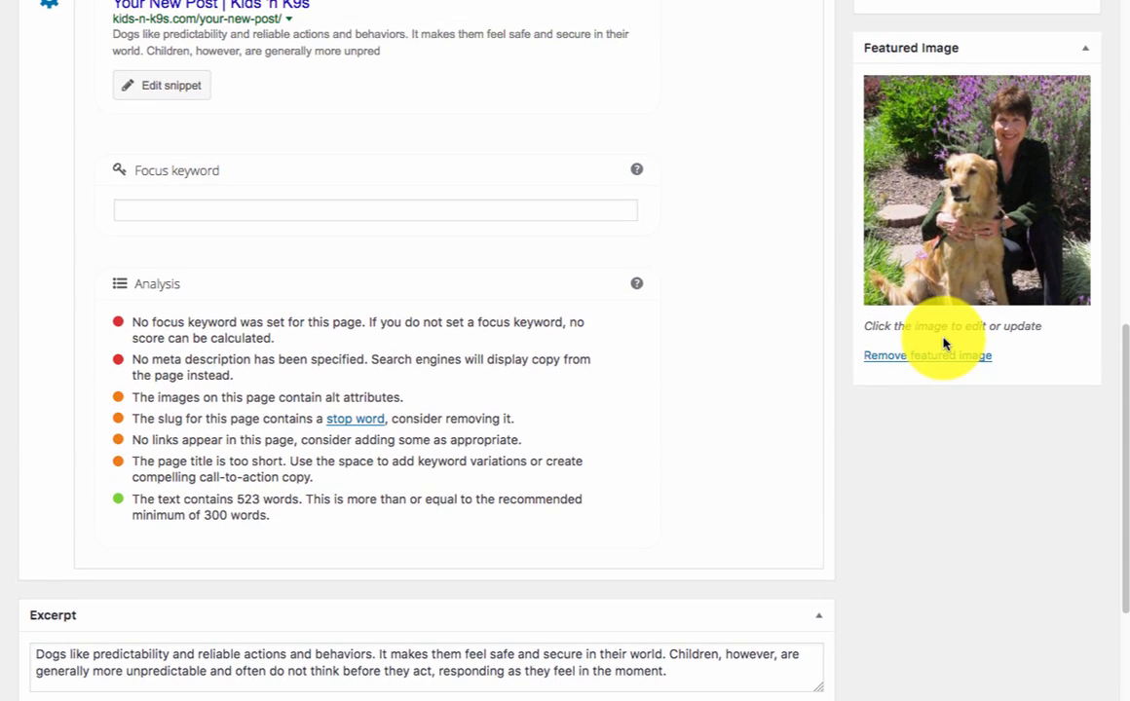
pyautogui.scroll(-1, 945, 345)
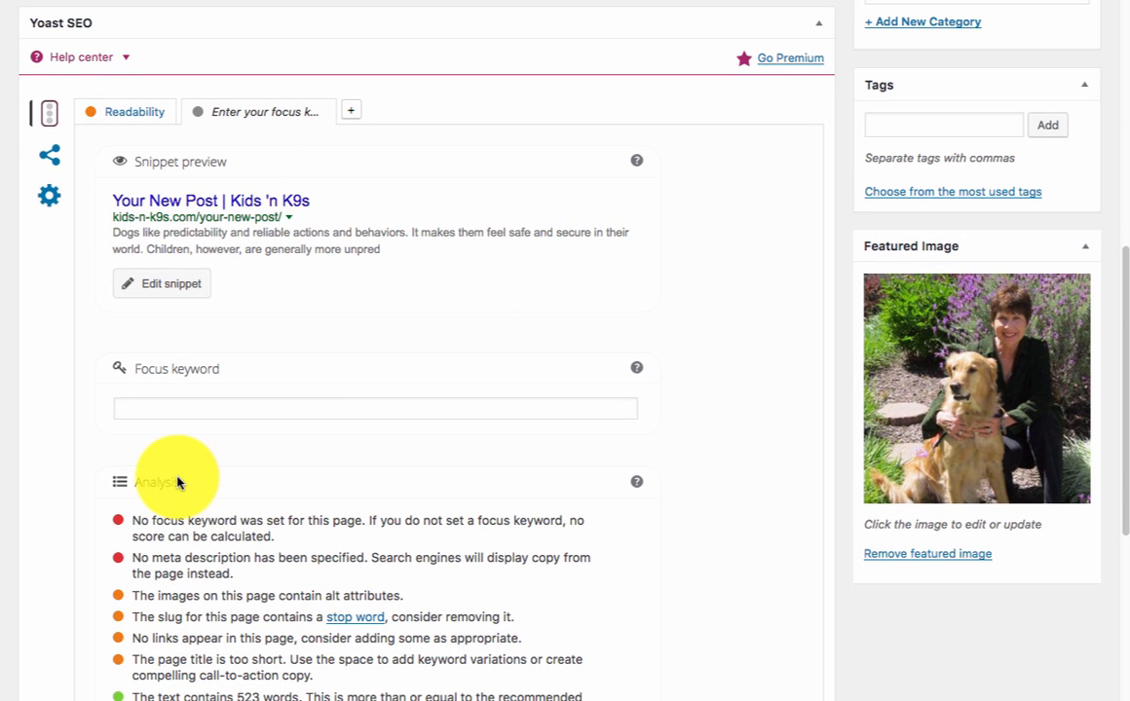
pyautogui.click(127, 407)
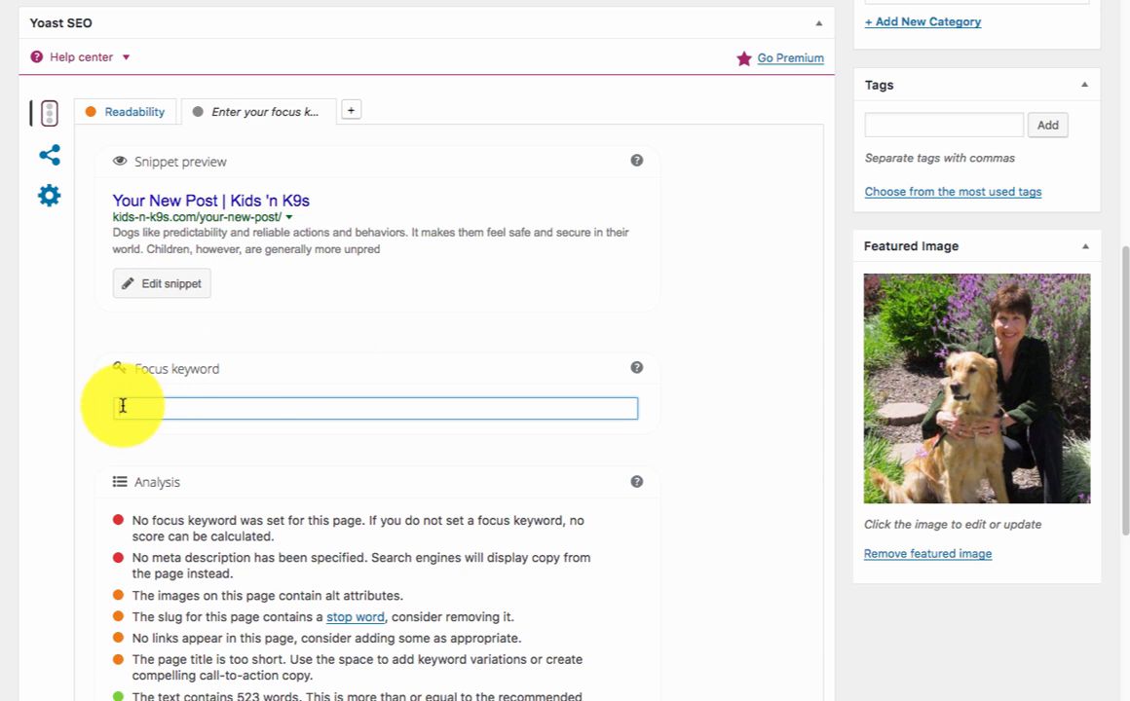
pyautogui.click(164, 285)
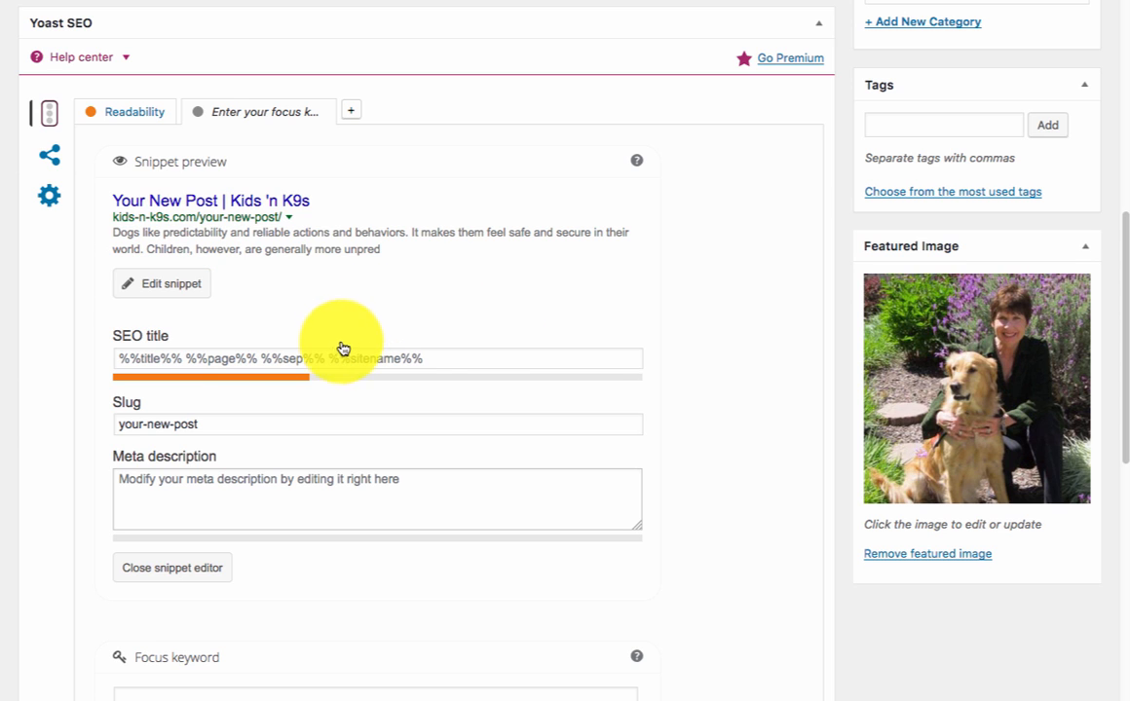
pyautogui.click(159, 285)
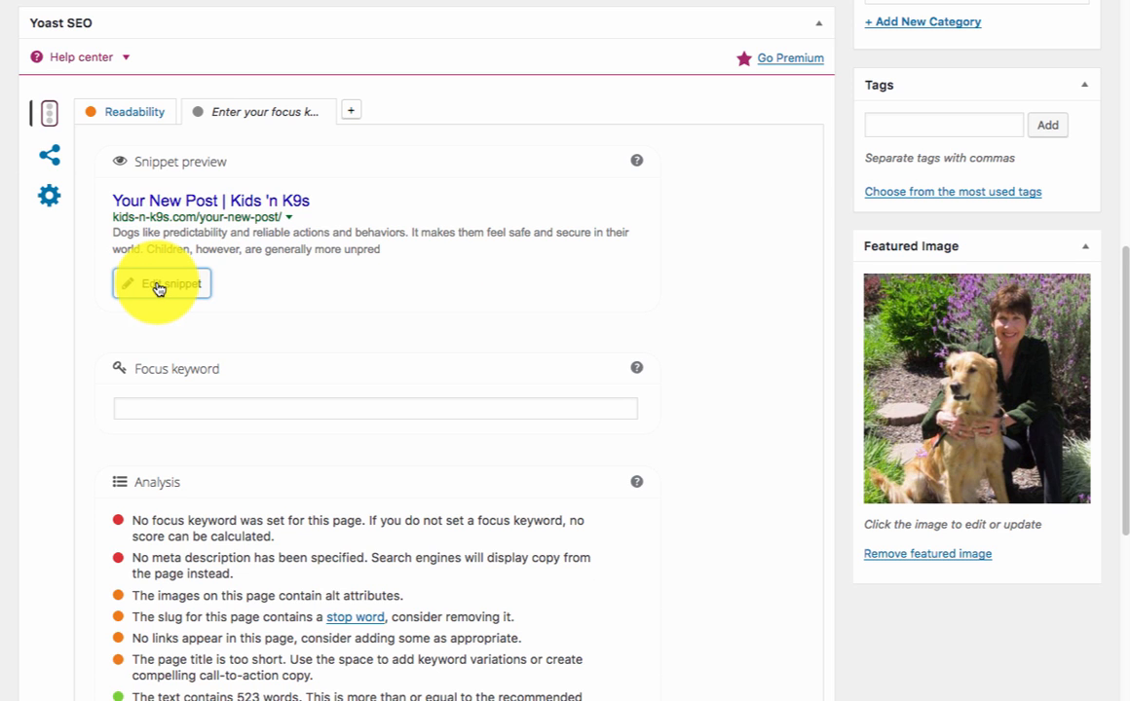
# Open the Yoast snippet editor and set the post's focus keyword to "dog training".
pyautogui.click(159, 286)
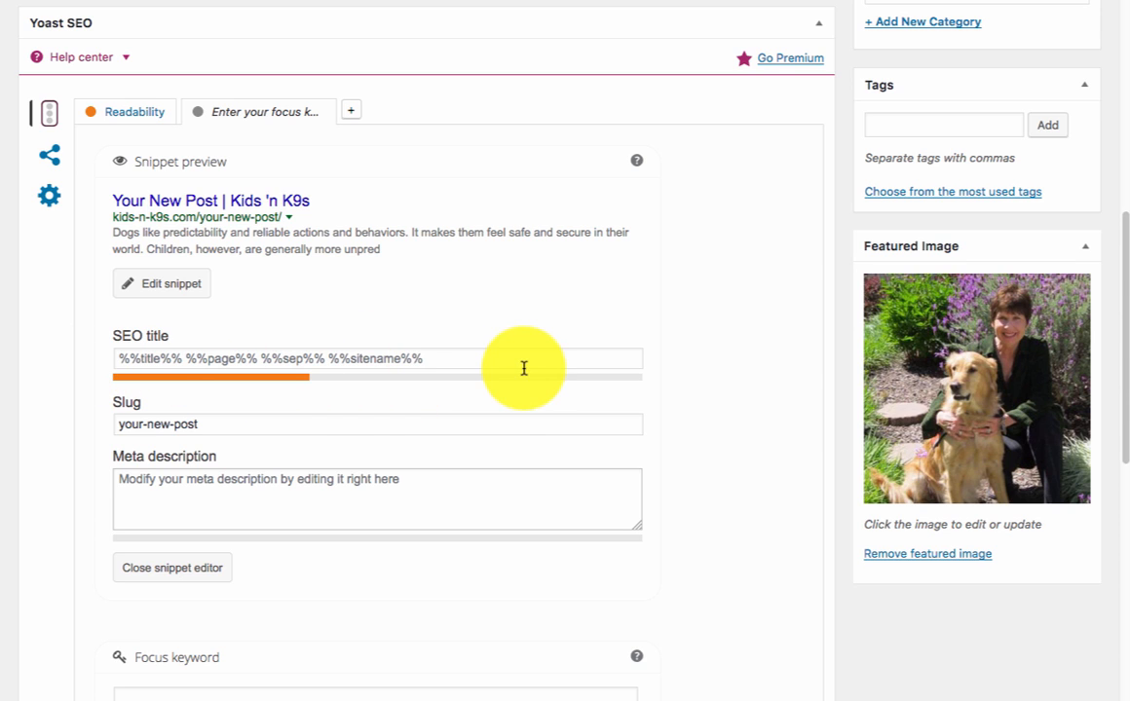
pyautogui.click(202, 423)
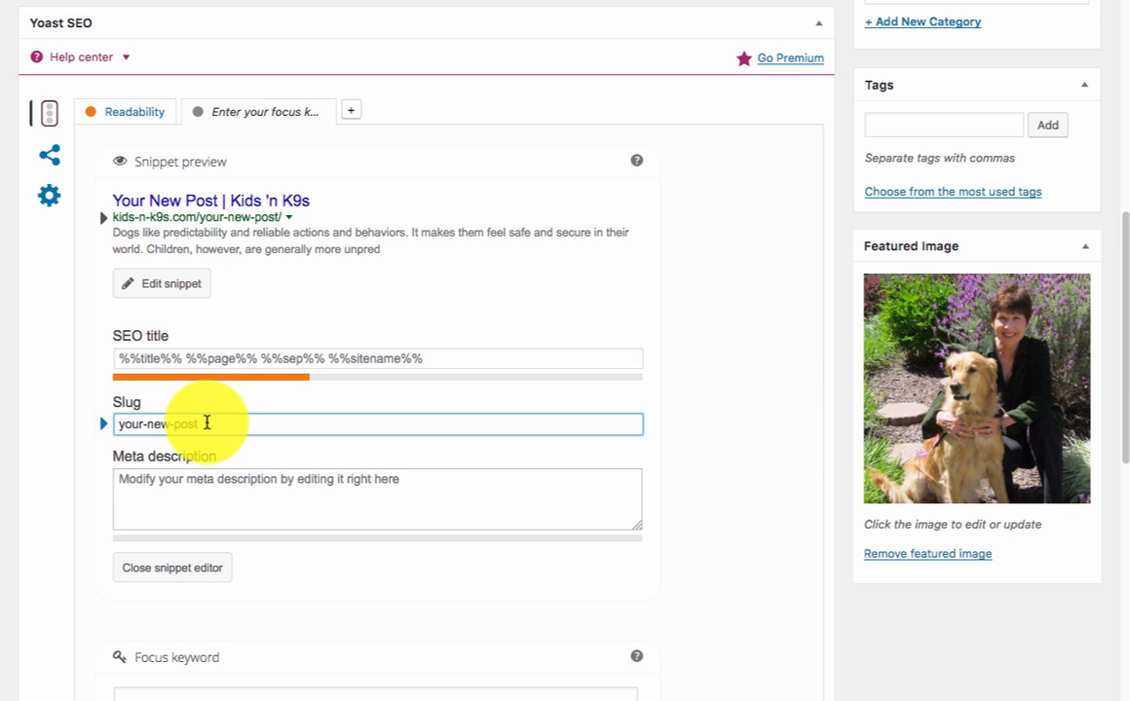
pyautogui.click(157, 476)
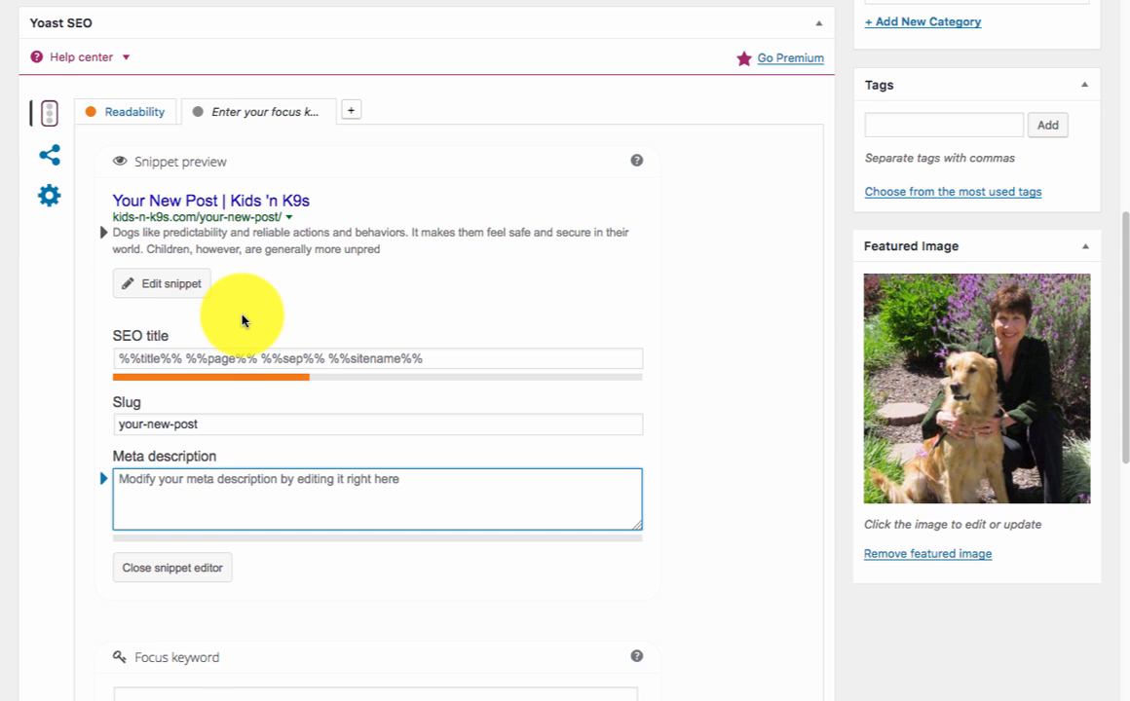
pyautogui.scroll(-1, 192, 661)
pyautogui.click(132, 626)
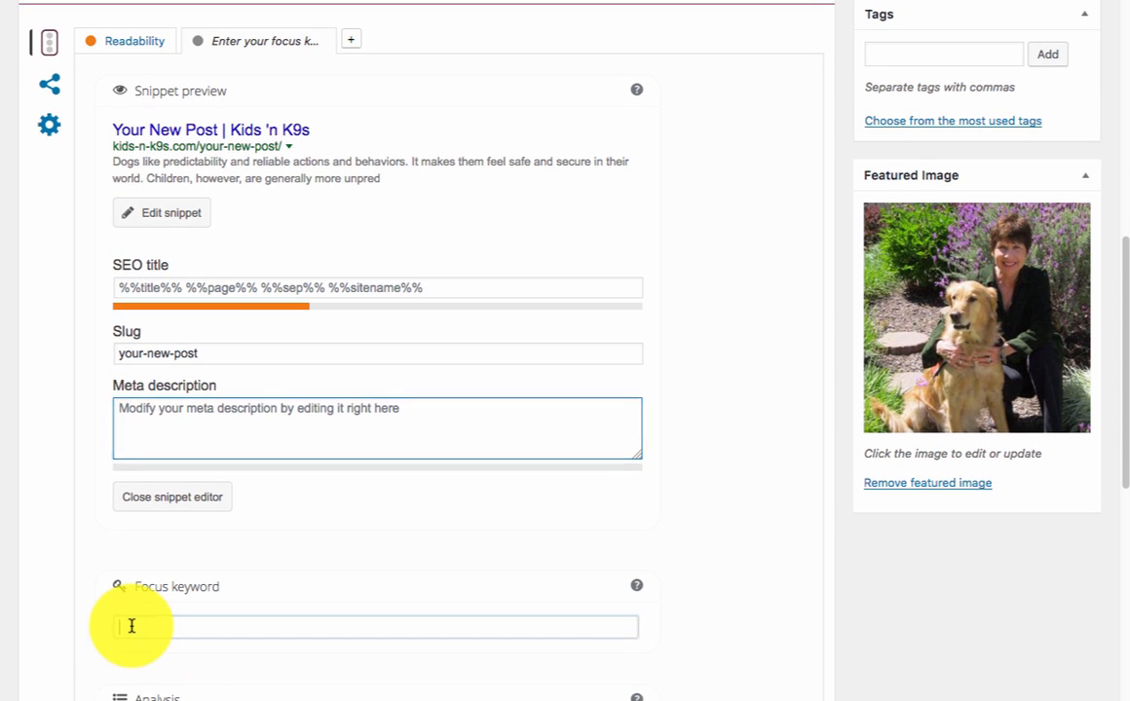
pyautogui.write('dog training')
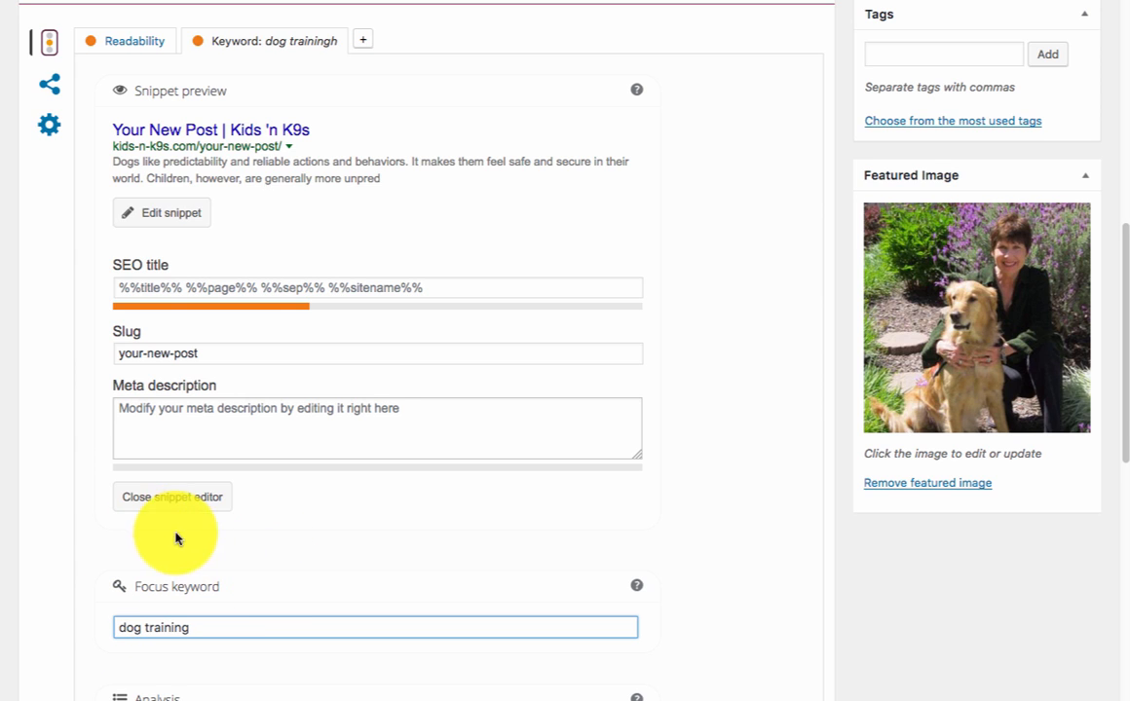
pyautogui.click(268, 573)
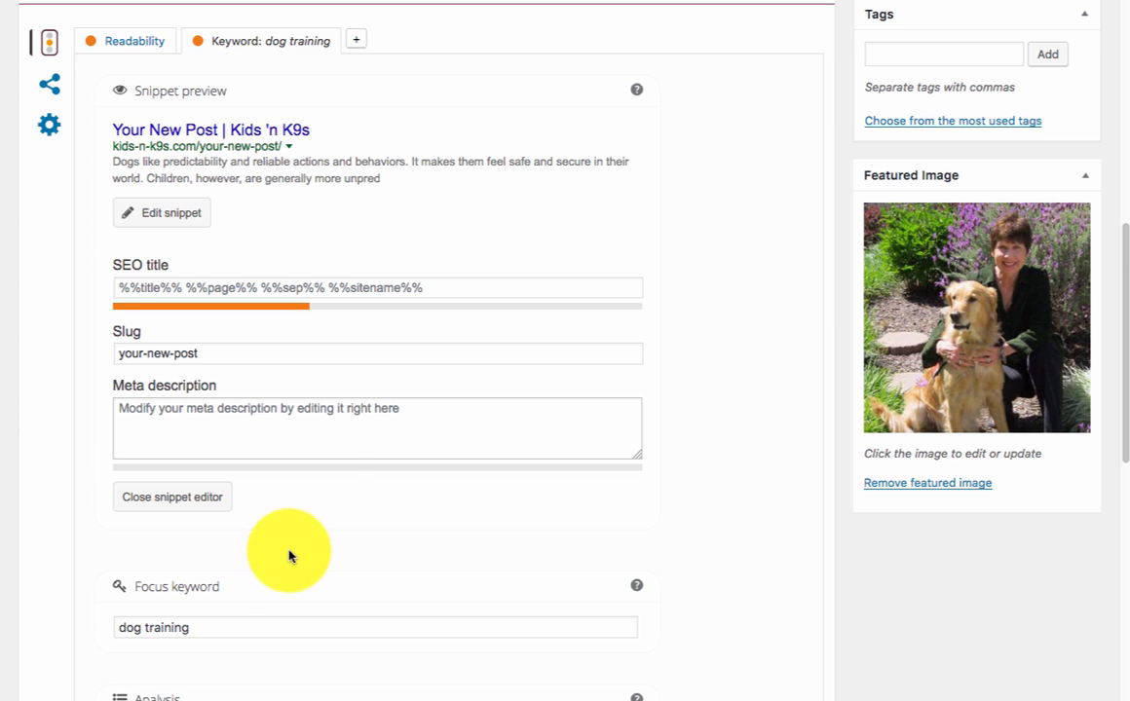
# Set the snippet's SEO title to "Professional dog training - what it can and cannot produce".
pyautogui.click(227, 287)
pyautogui.click(454, 295)
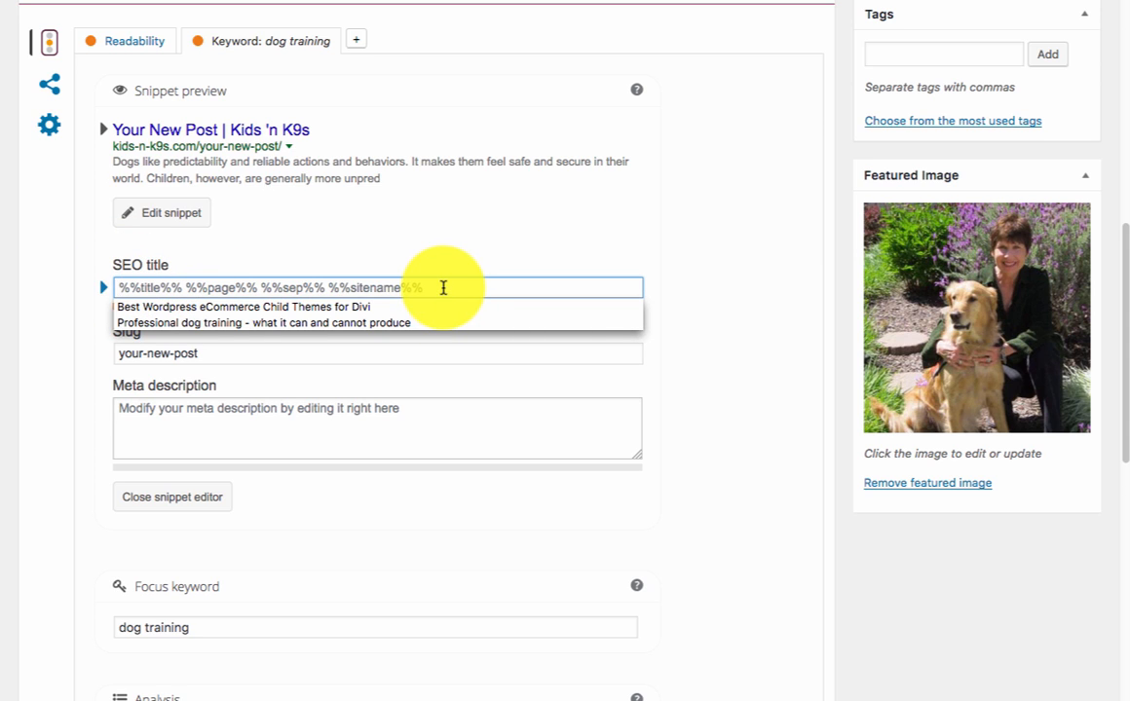
pyautogui.write('dog tr')
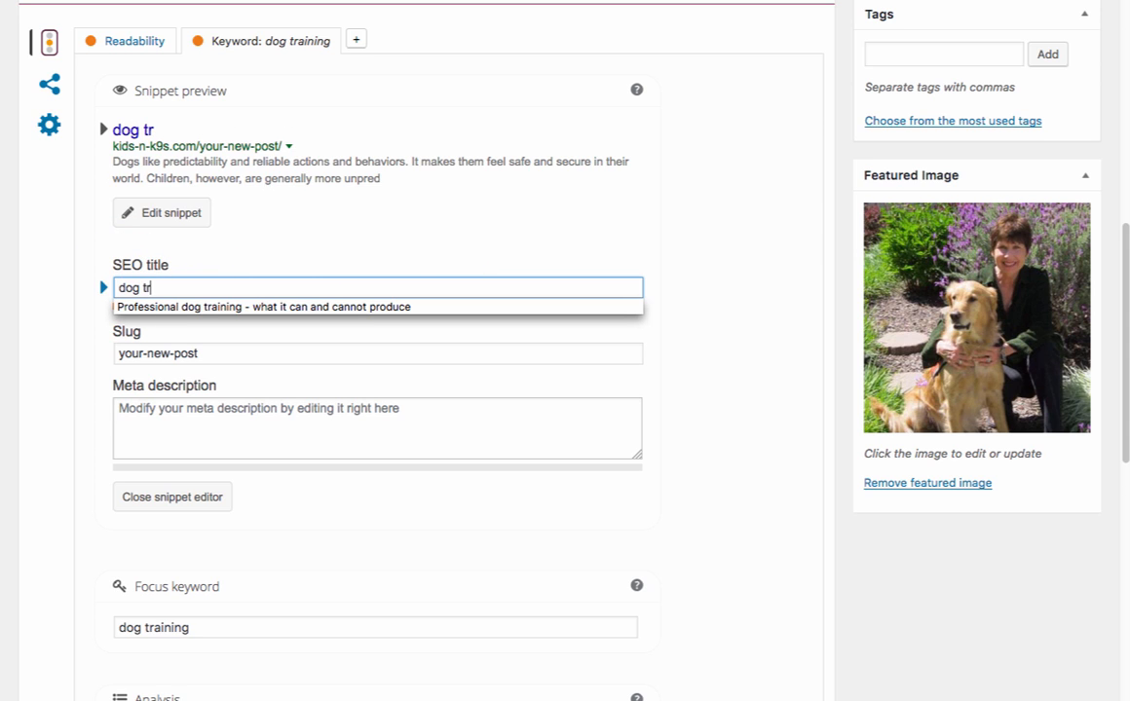
pyautogui.write('aining')
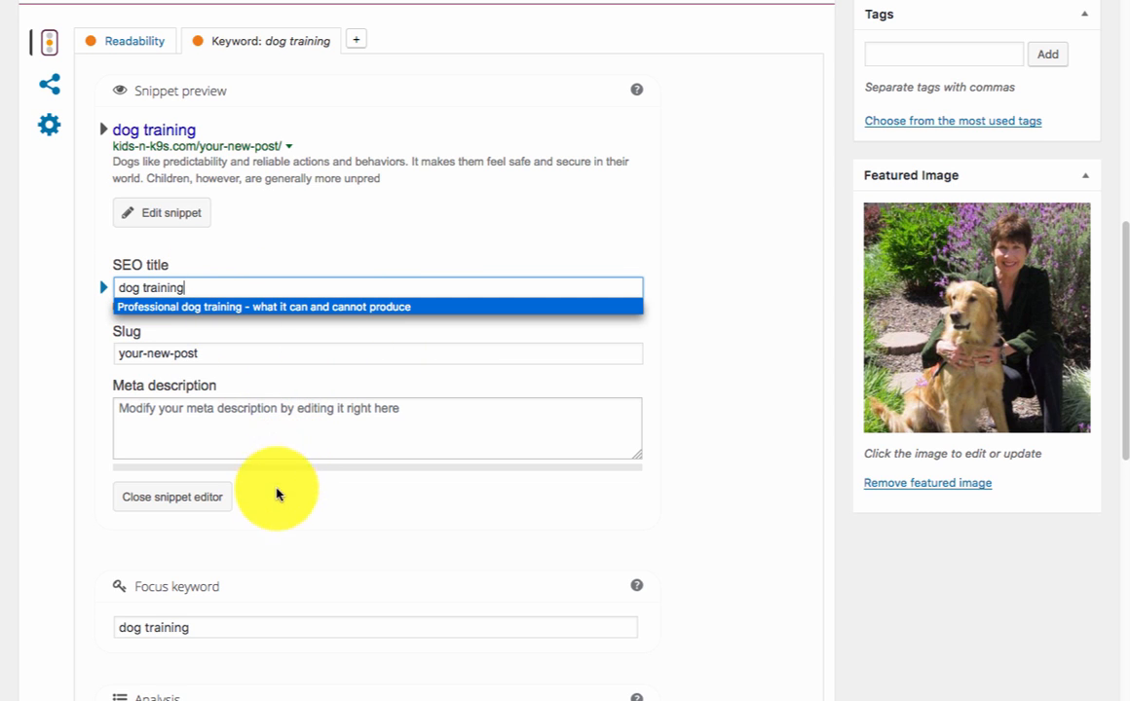
pyautogui.click(262, 304)
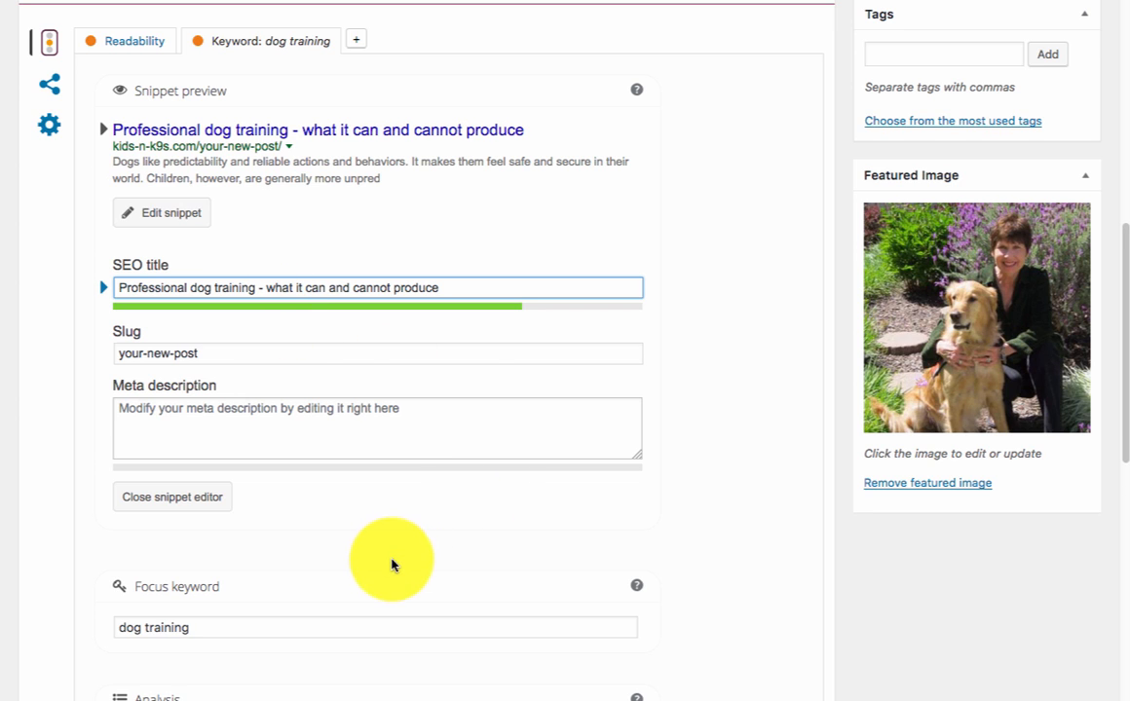
# Change the snippet's slug to "your-dog-training-tips".
pyautogui.click(127, 354)
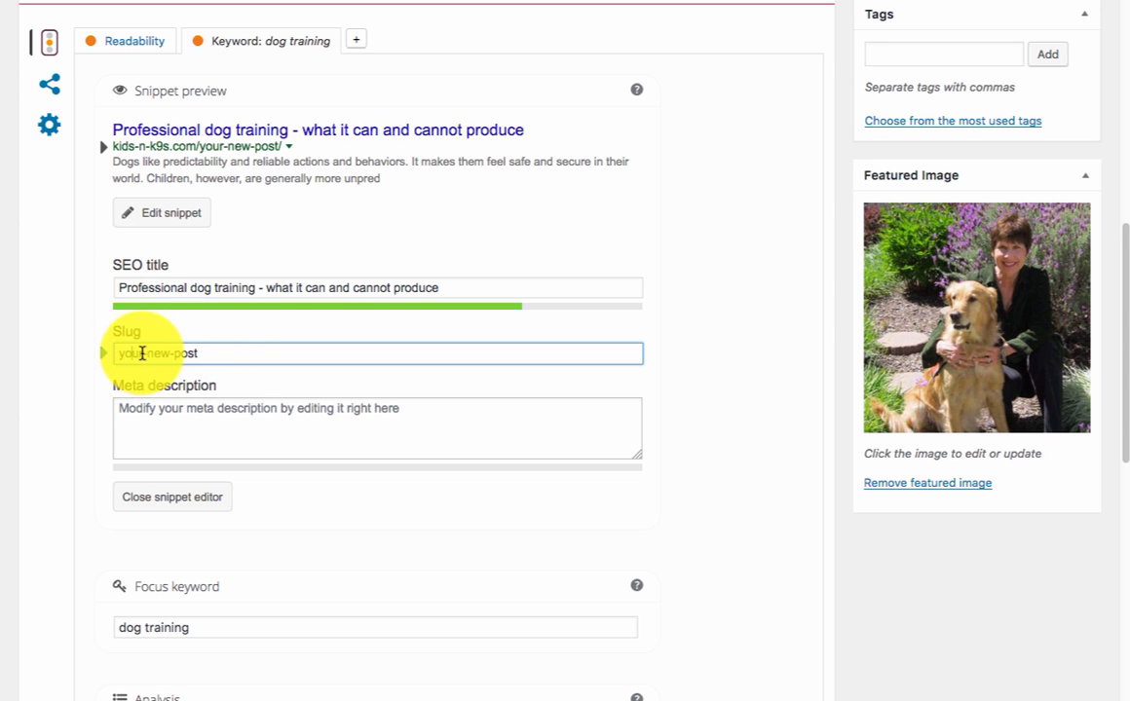
pyautogui.moveTo(149, 354); pyautogui.dragTo(170, 353)
pyautogui.write('dog')
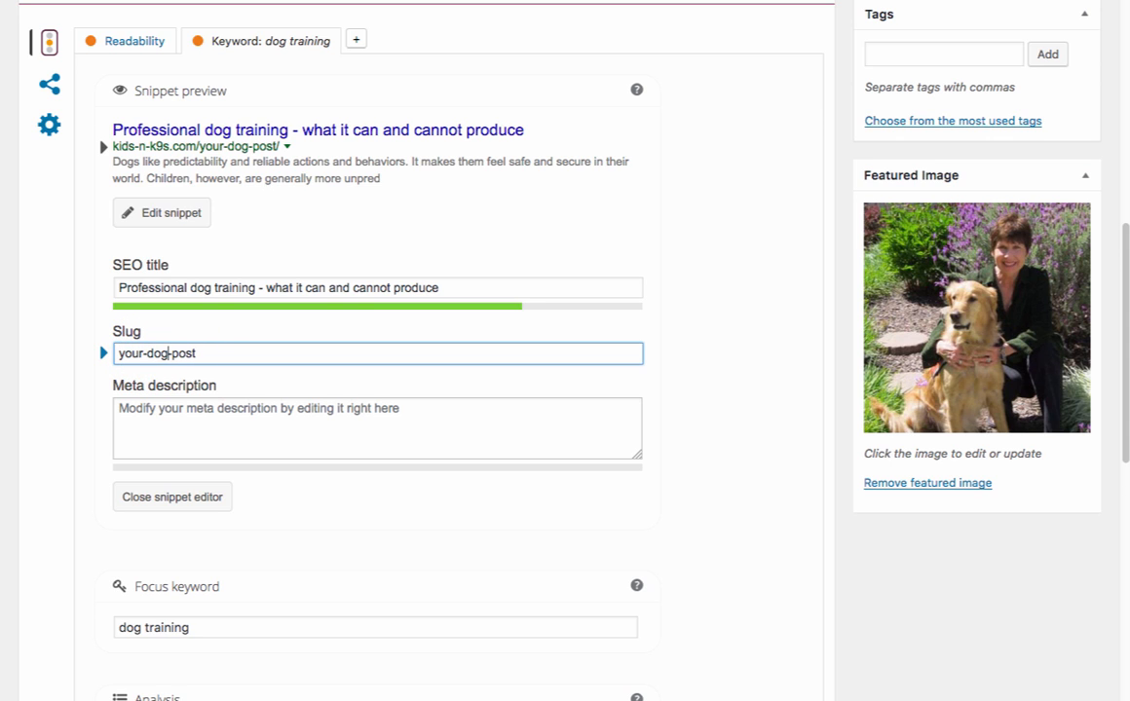
pyautogui.moveTo(170, 353); pyautogui.dragTo(235, 354)
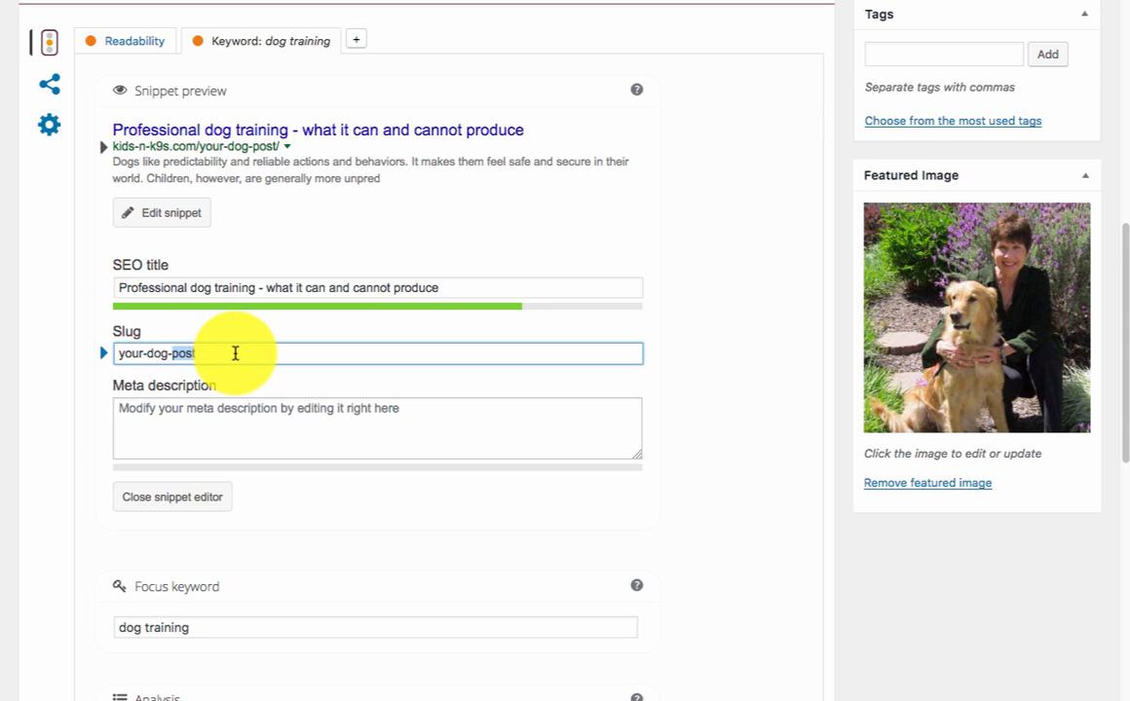
pyautogui.write('training-ti')
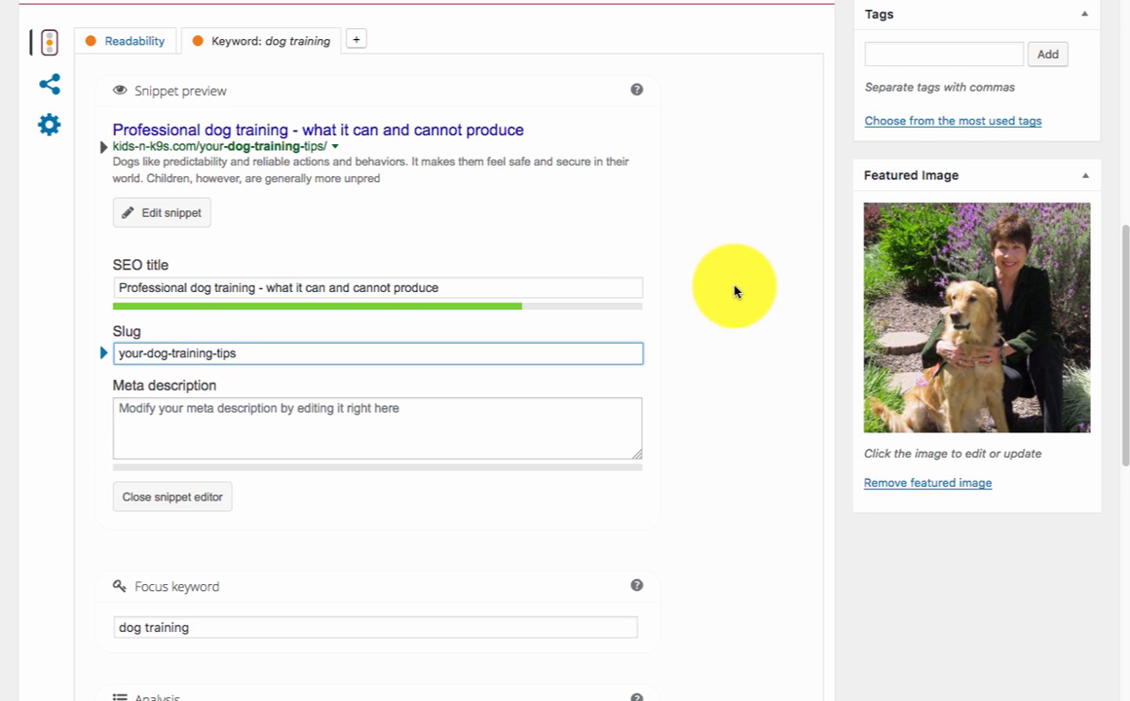
pyautogui.scroll(4, 733, 290)
pyautogui.scroll(4, 736, 292)
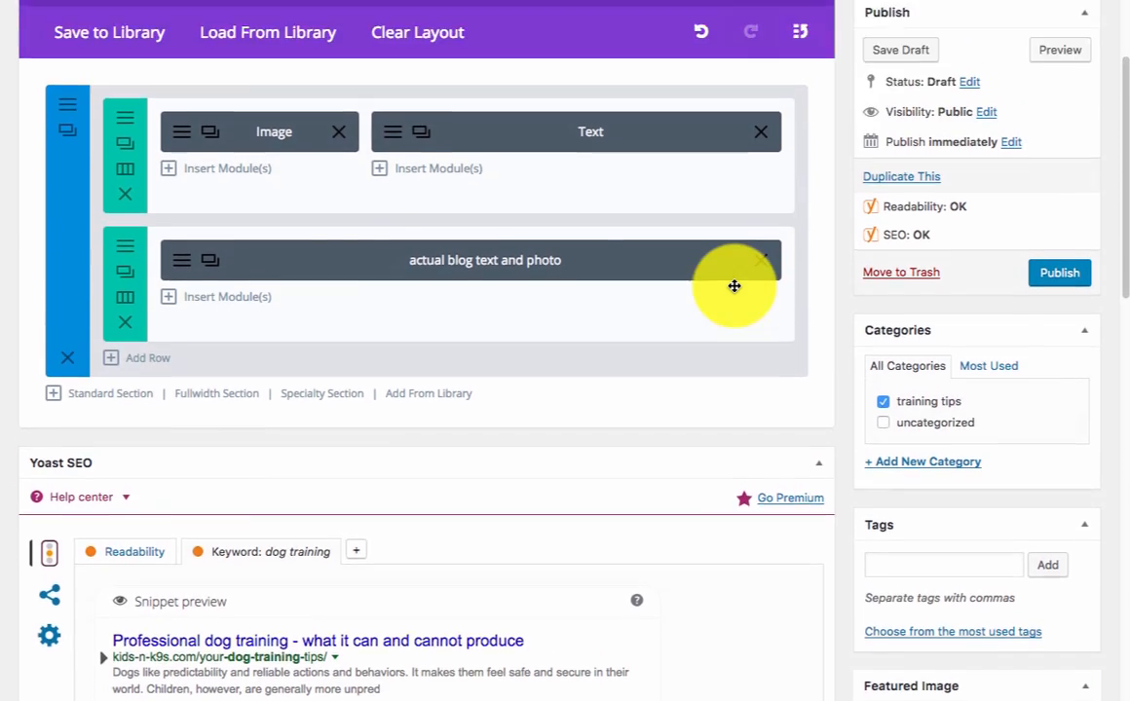